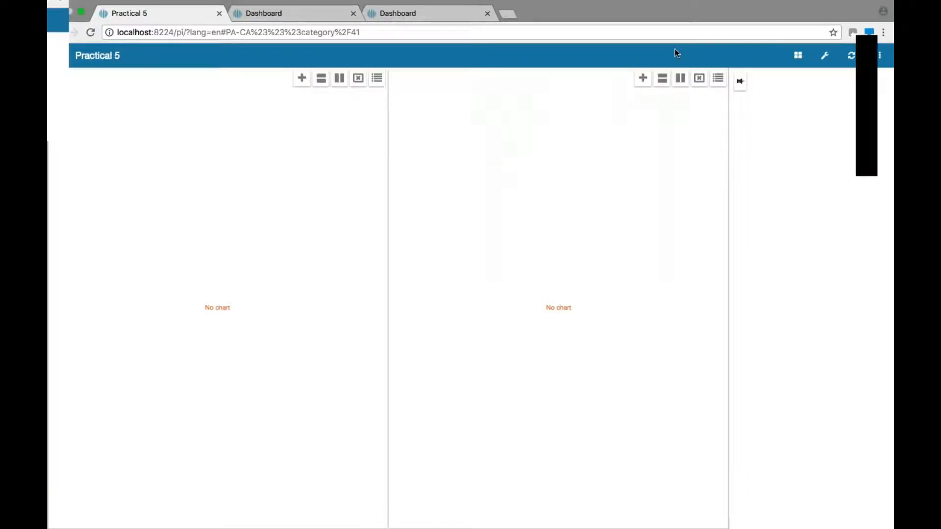
Step: Start building a new chart in the left dashboard panel
left_click(741, 85)
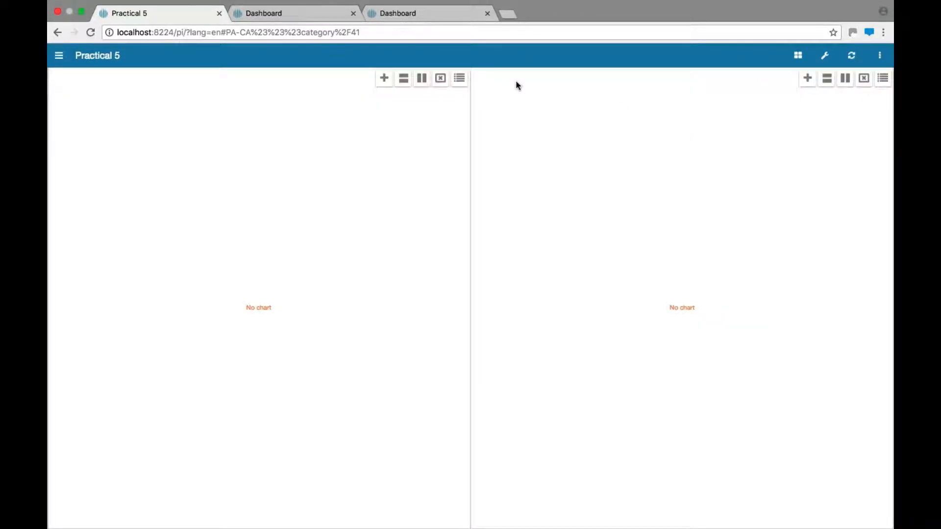
left_click(383, 79)
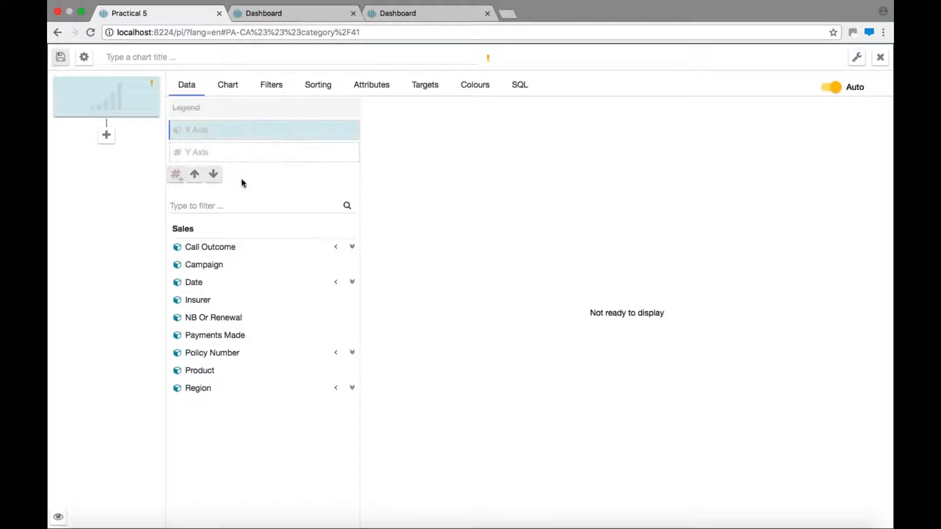
Step: Filter the field list for new and add NB Or Renewal as the X axis
left_click(223, 206)
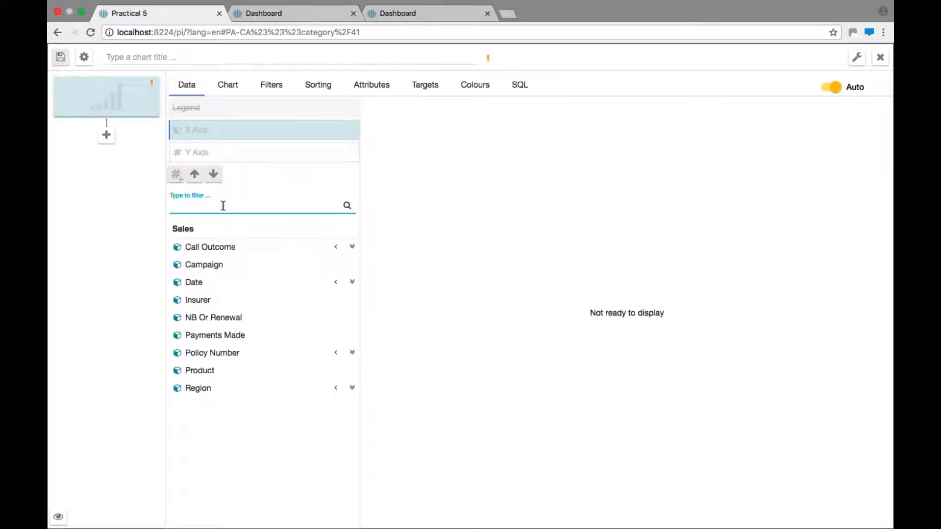
type("is")
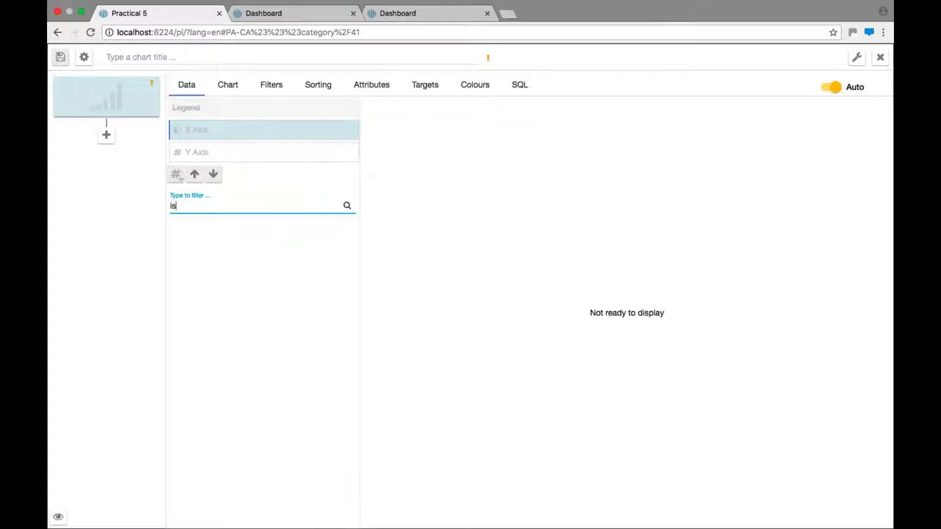
key("BackSpace")
key("BackSpace")
type("new")
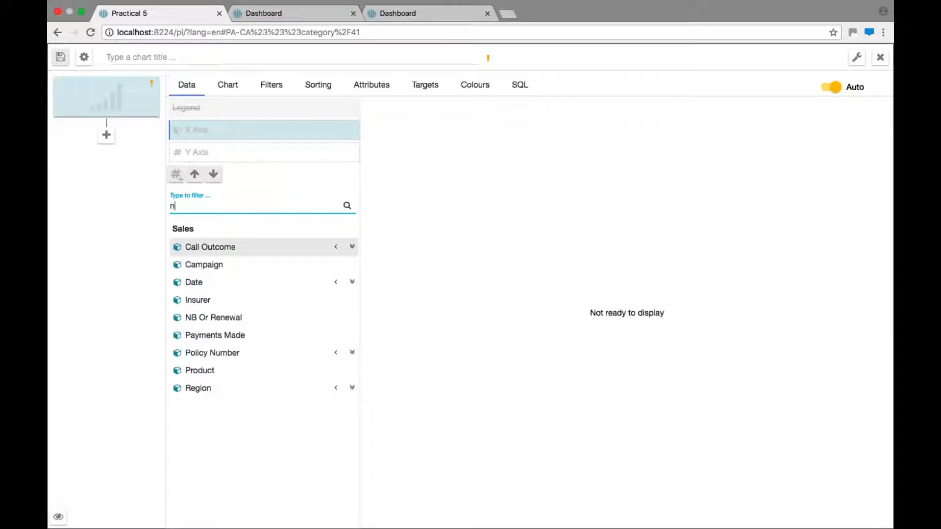
left_click(201, 255)
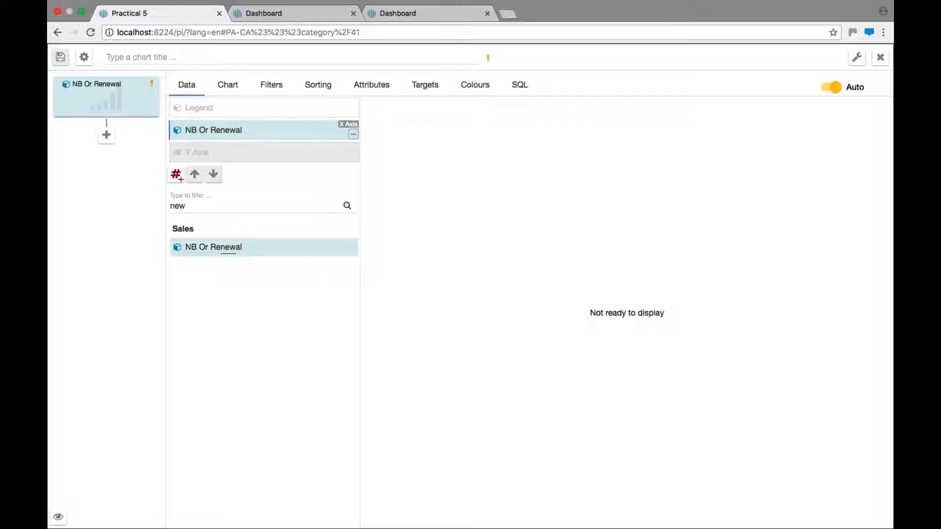
Step: Clear the field filter and add Policy Count as the Y axis measure
left_click(201, 153)
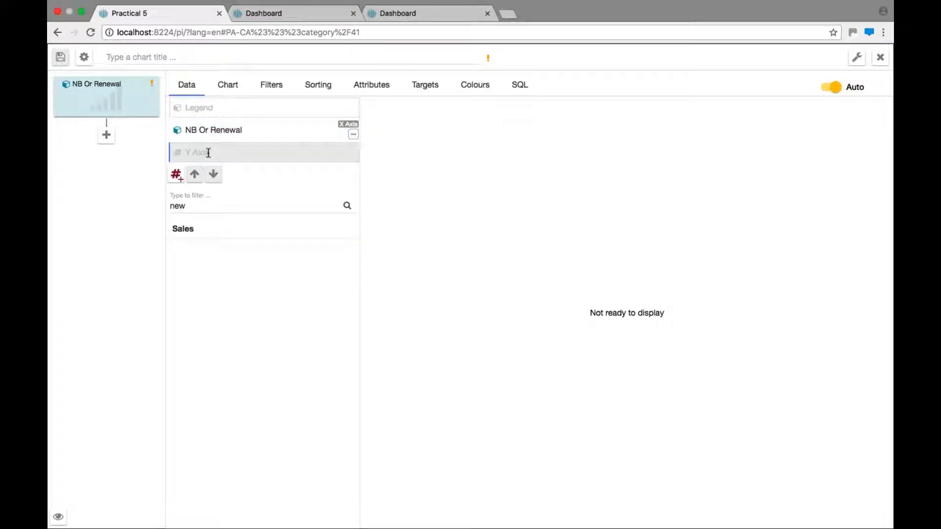
left_click_drag(195, 207, 152, 211)
key("BackSpace")
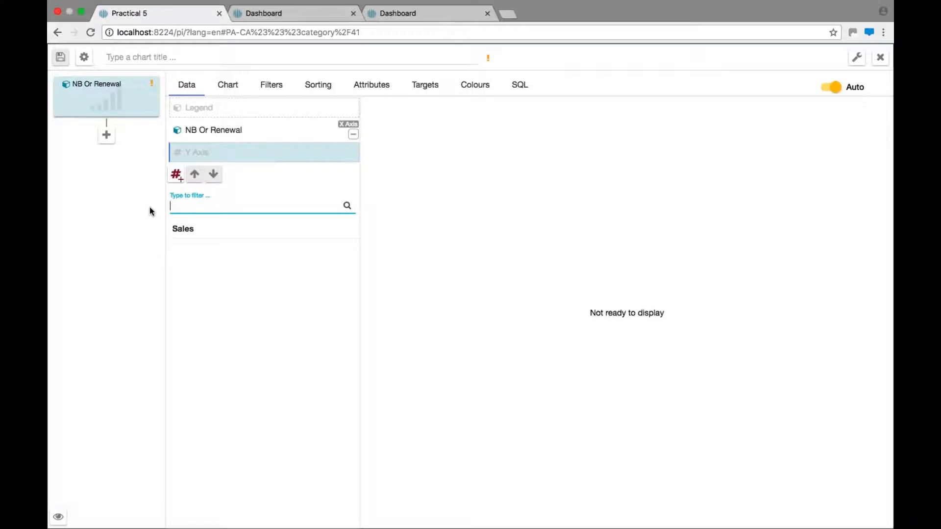
left_click(221, 355)
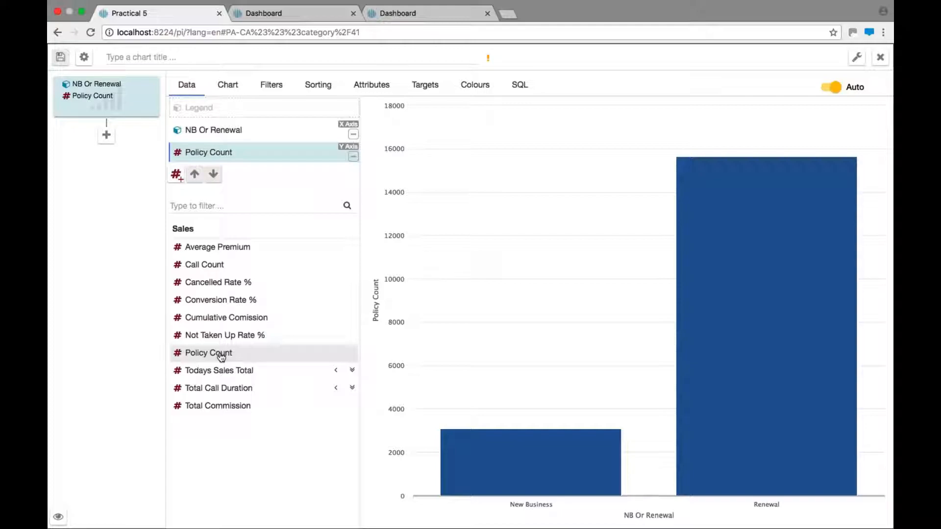
Step: Set Product as the legend and switch the chart type to Stacked Bar Chart
left_click(233, 112)
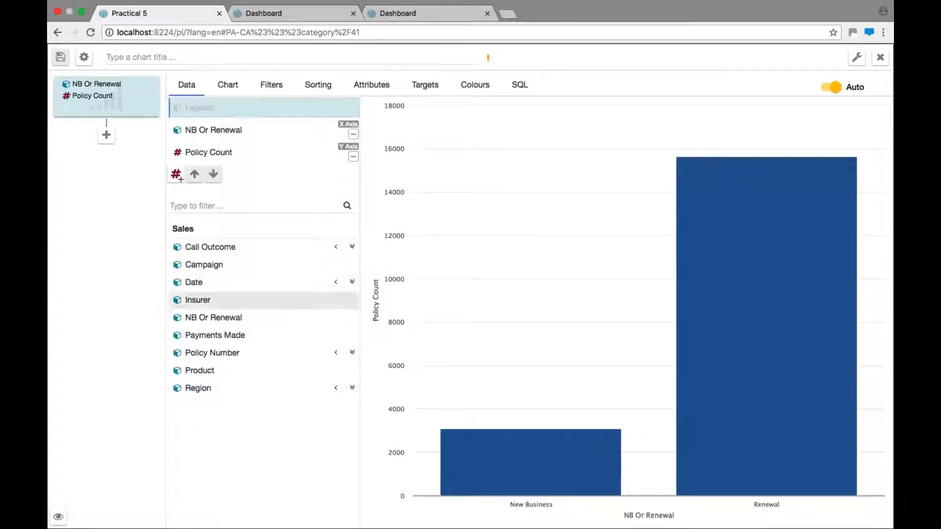
left_click(199, 372)
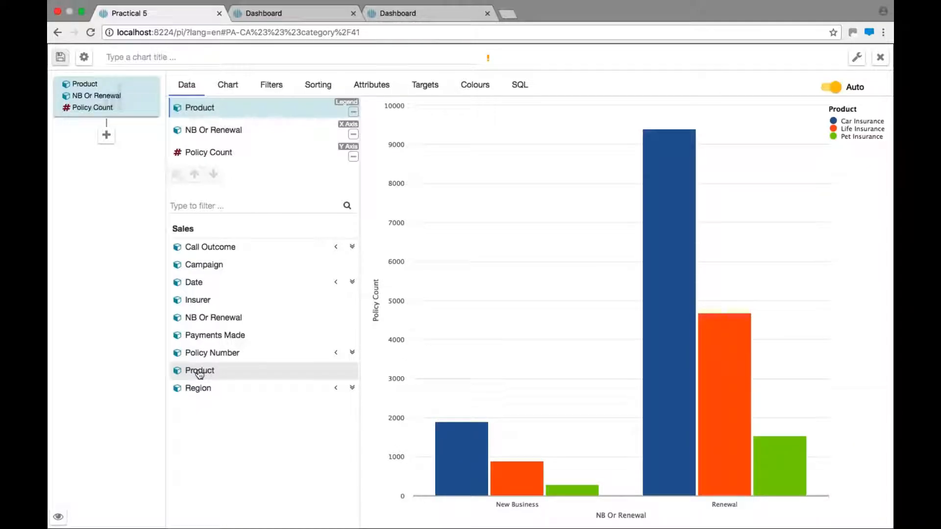
left_click(228, 88)
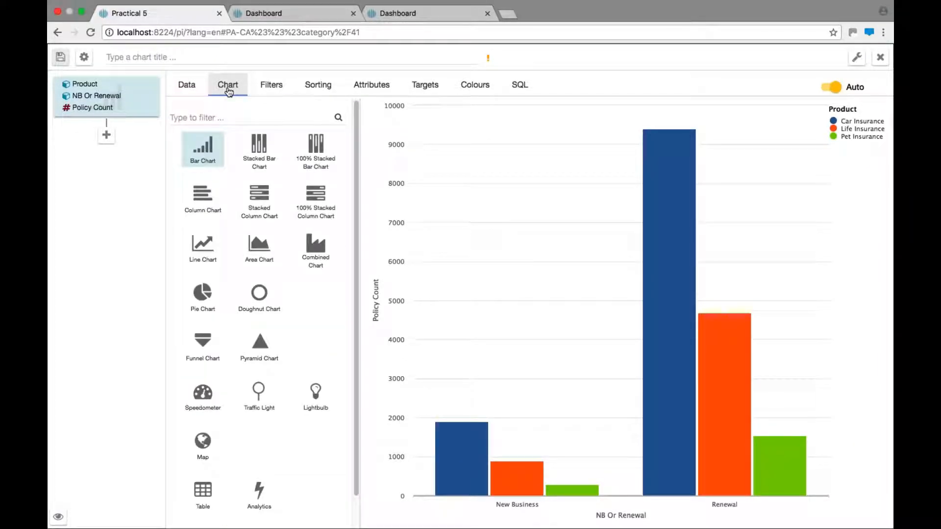
left_click(255, 160)
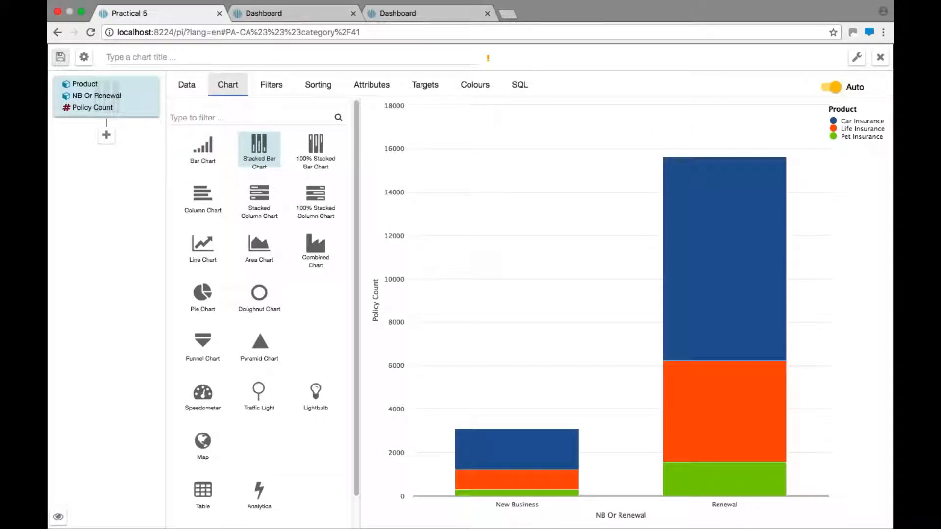
left_click(187, 87)
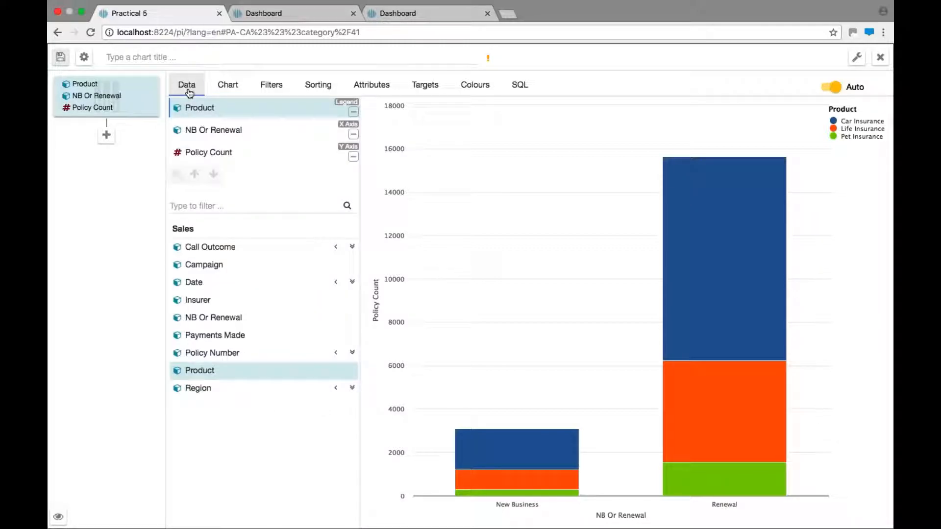
left_click(223, 90)
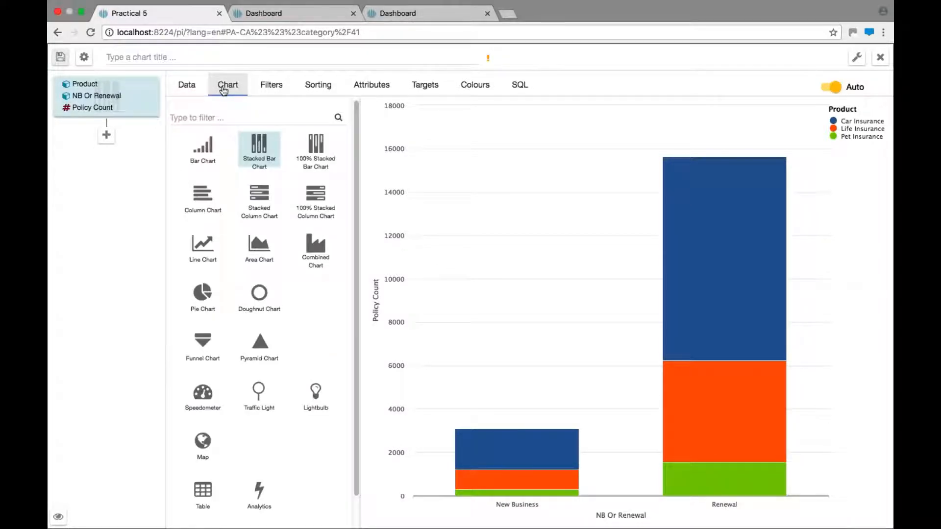
Step: Add a chart filter where Call Days Ago is less than or equal to 10
left_click(279, 89)
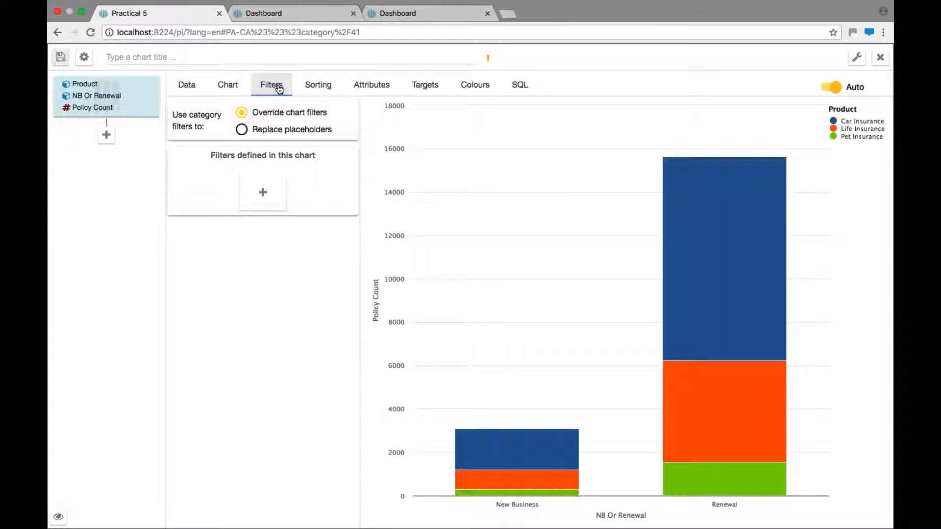
left_click(262, 192)
left_click(265, 181)
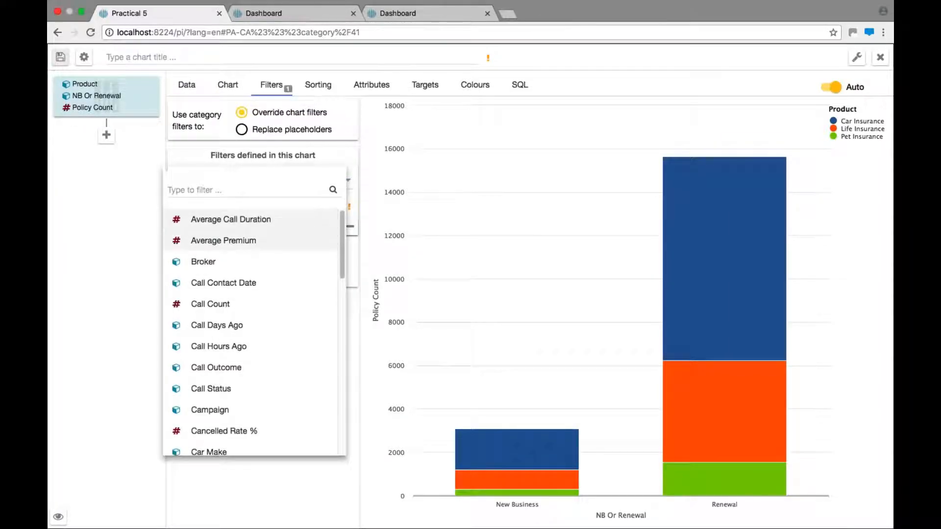
left_click(265, 326)
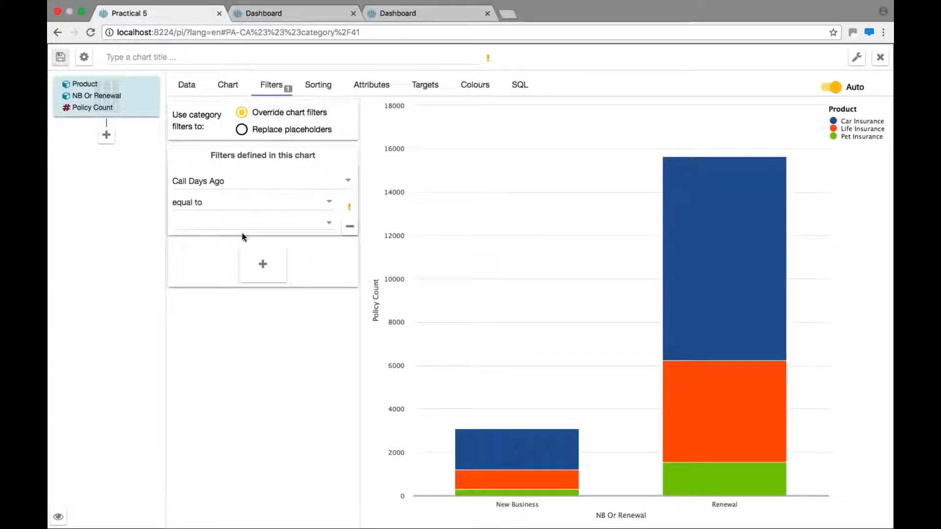
left_click(331, 205)
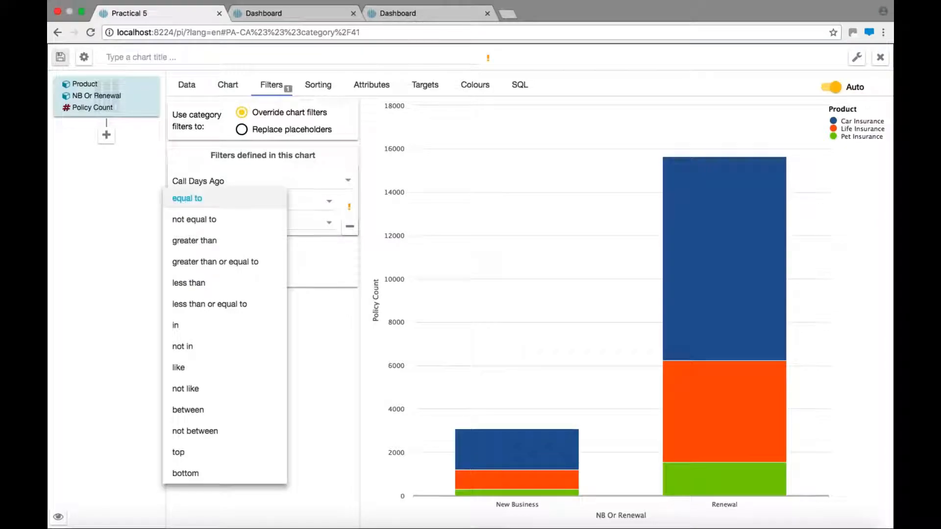
left_click(245, 305)
left_click(230, 228)
type("10")
left_click(259, 366)
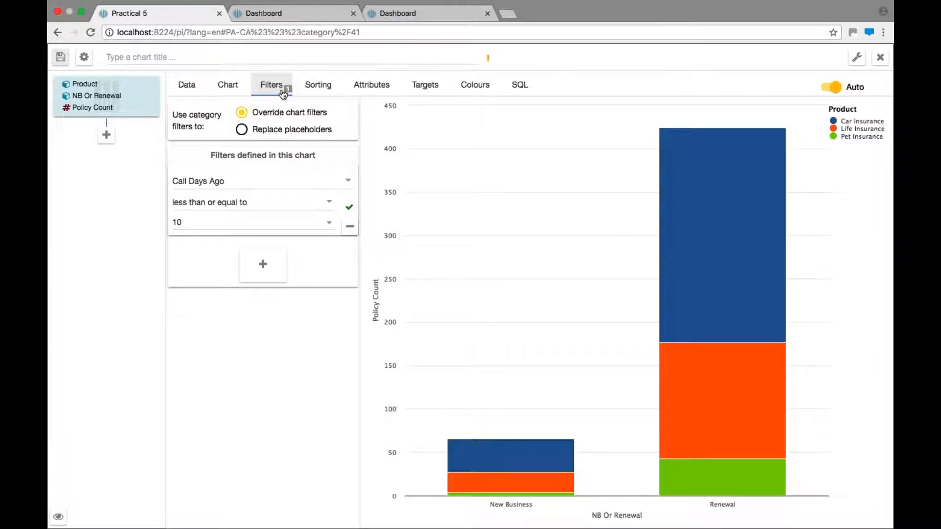
Step: Turn on Show Data Values and hide the legend in the chart attributes
left_click(374, 87)
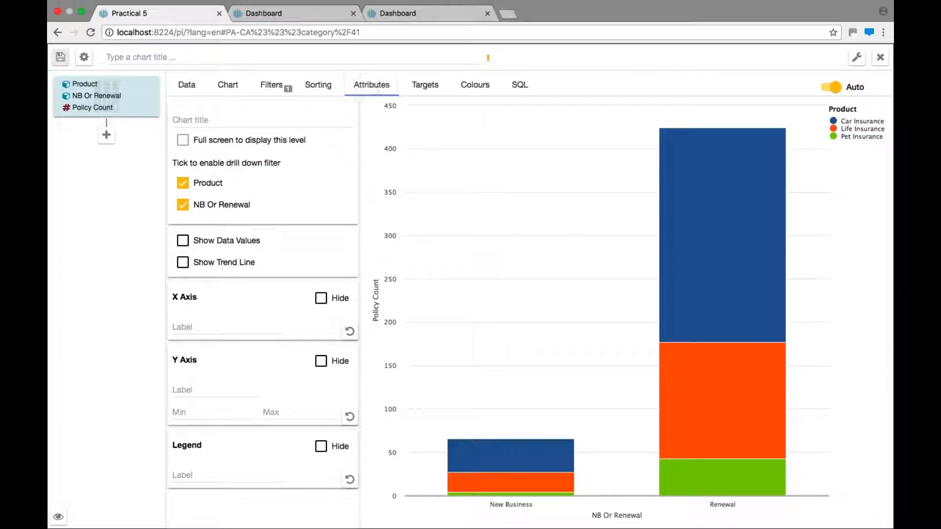
left_click(183, 241)
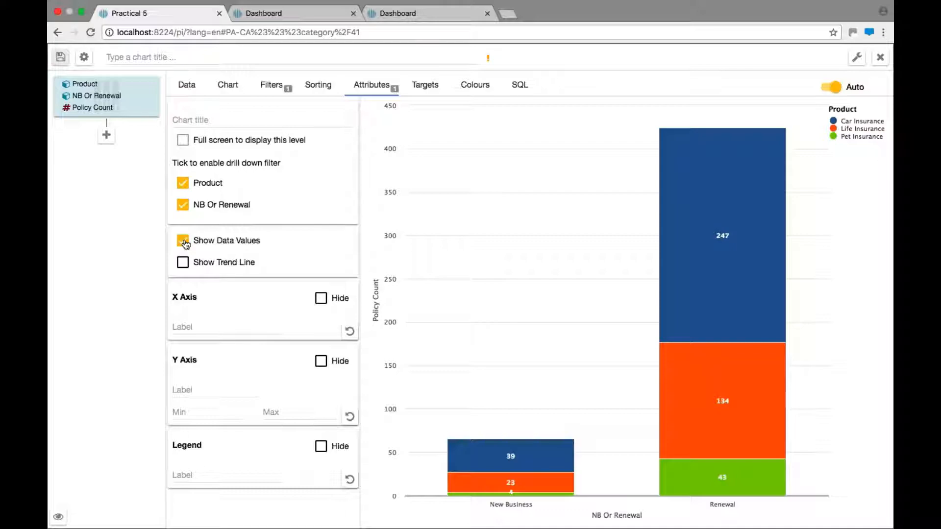
left_click(321, 447)
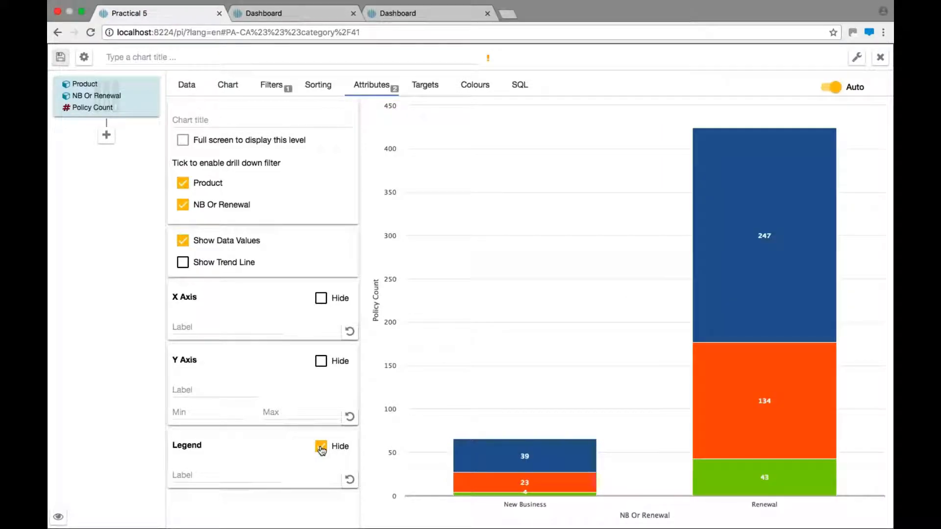
Step: Label the X axis Is This New Business
left_click(204, 327)
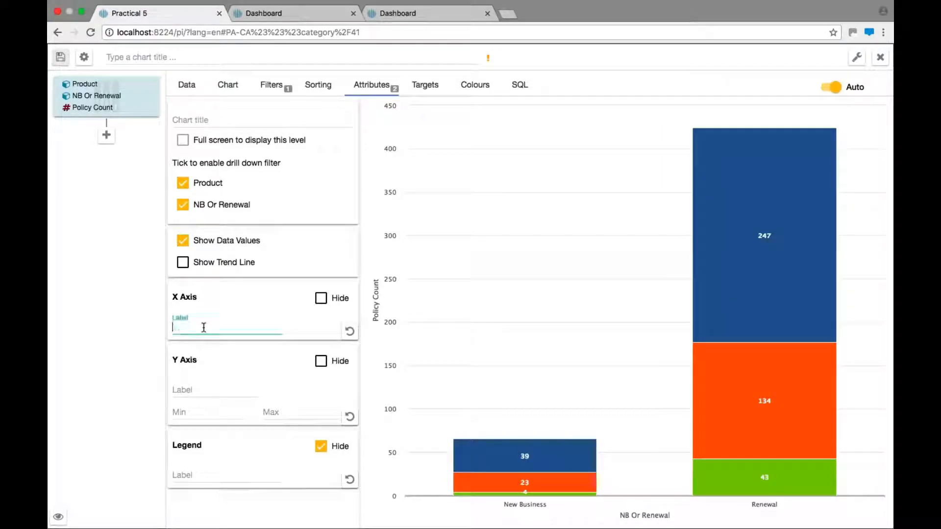
type("Is Thi")
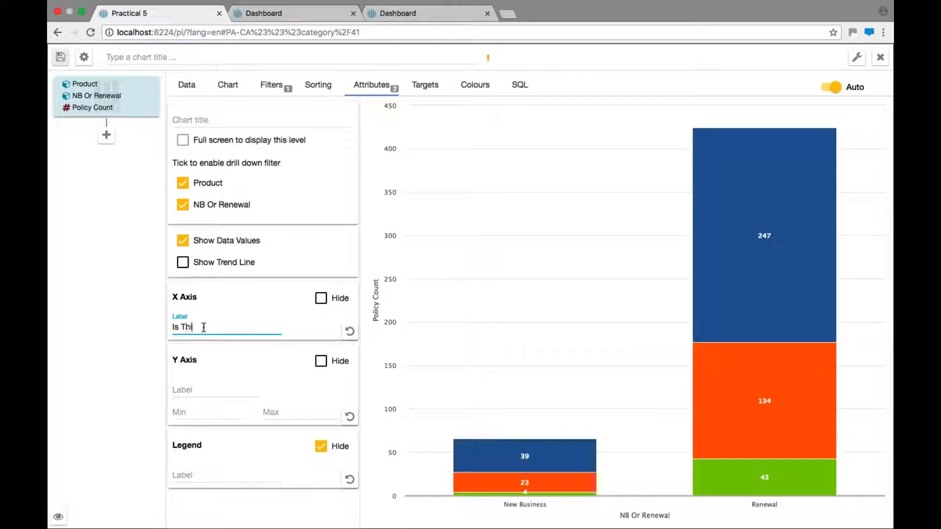
type("s New Business")
key("Return")
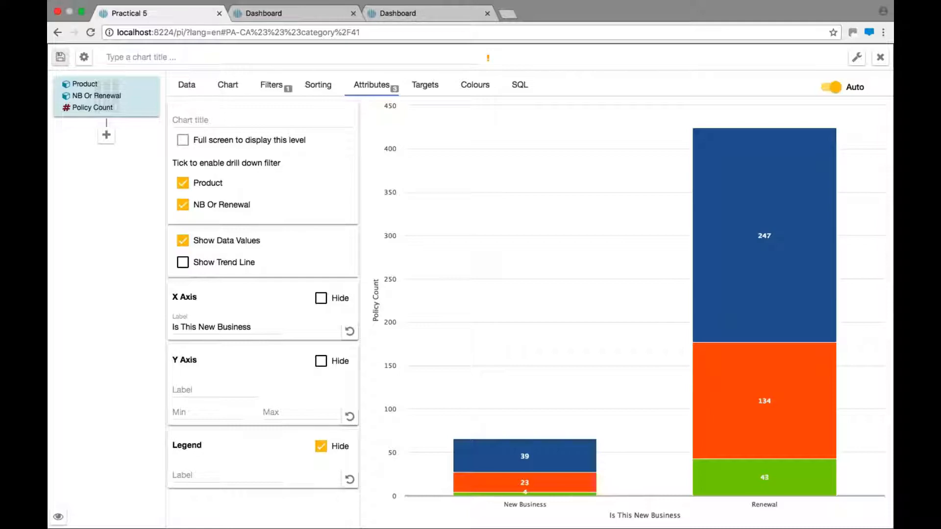
Step: Add a target band with Low 0 and High 200, coloured #f33
left_click(425, 88)
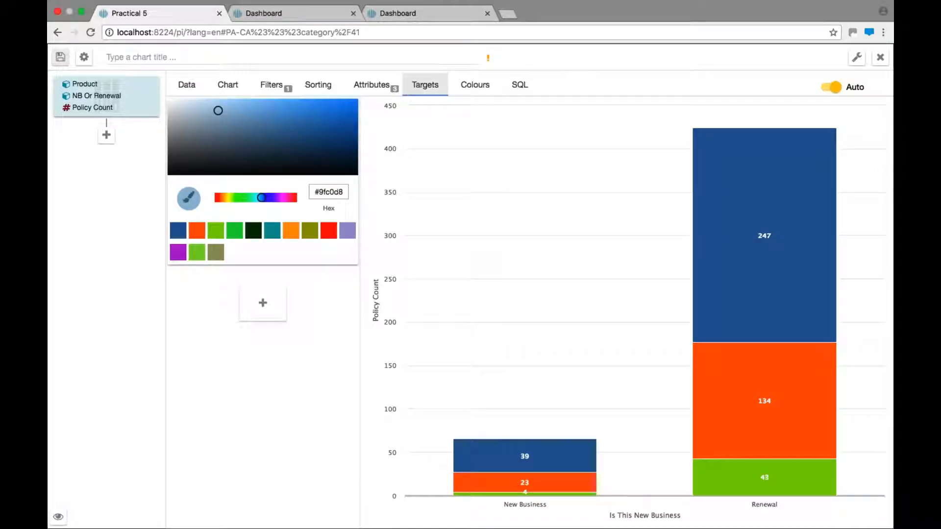
left_click(267, 308)
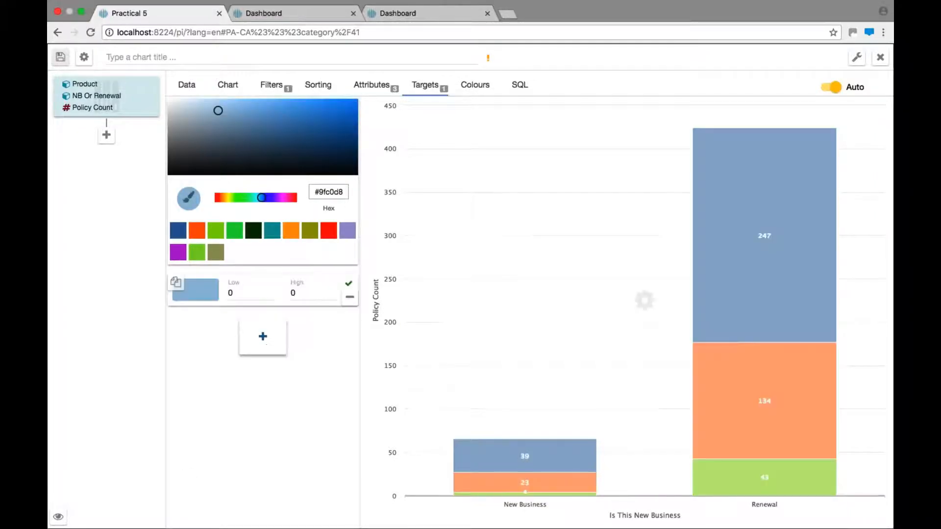
left_click(303, 293)
key("BackSpace")
type("200")
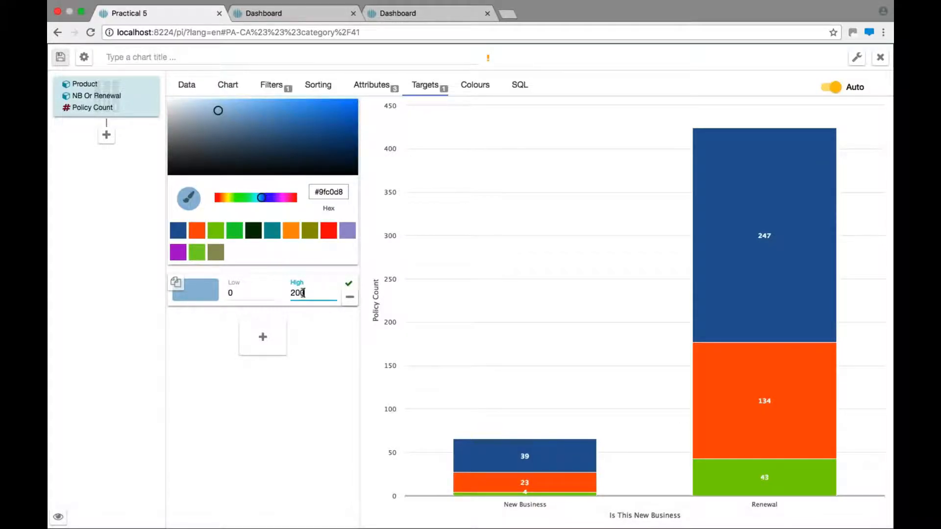
key("Return")
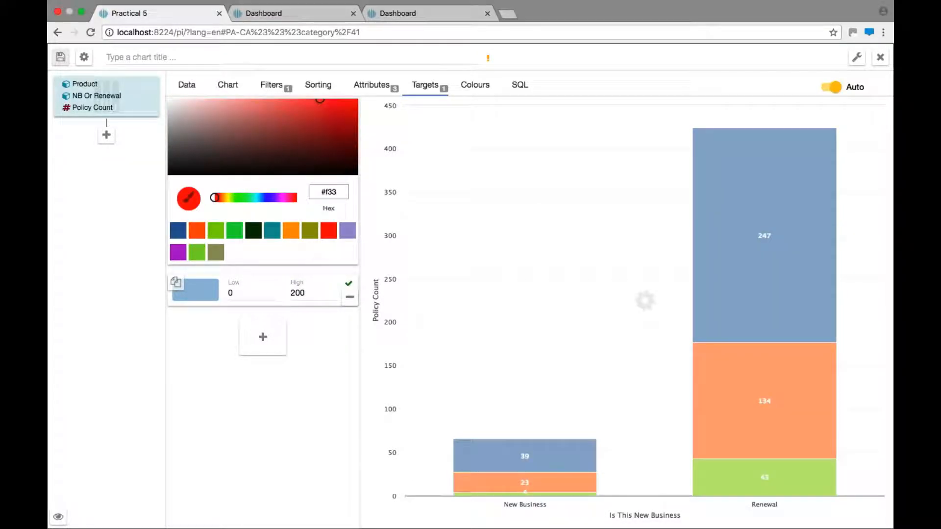
left_click(209, 291)
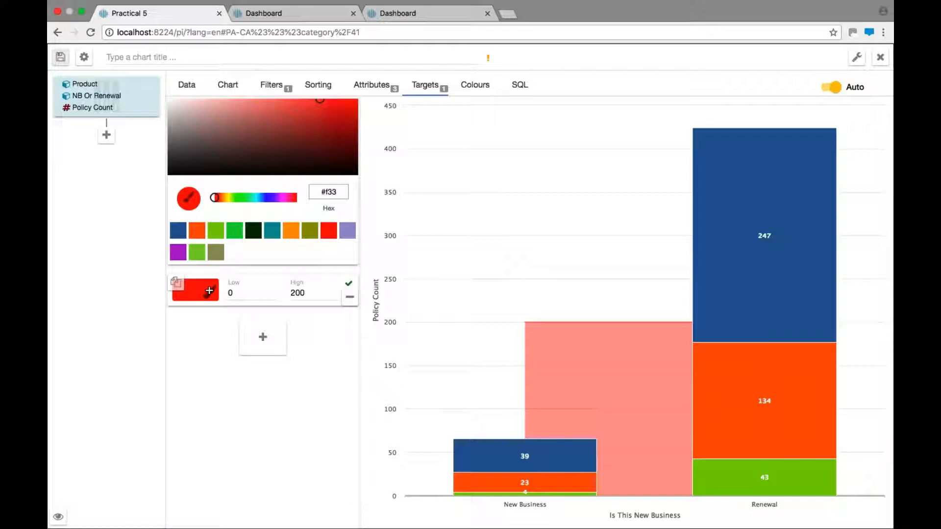
Step: Add a Product colour rule equal to Car Insurance using the red colour
left_click(471, 87)
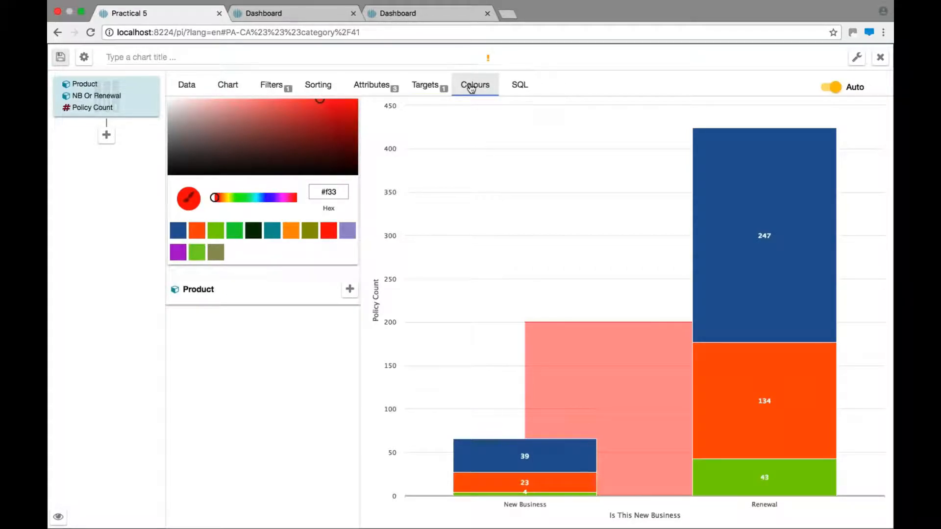
left_click(349, 289)
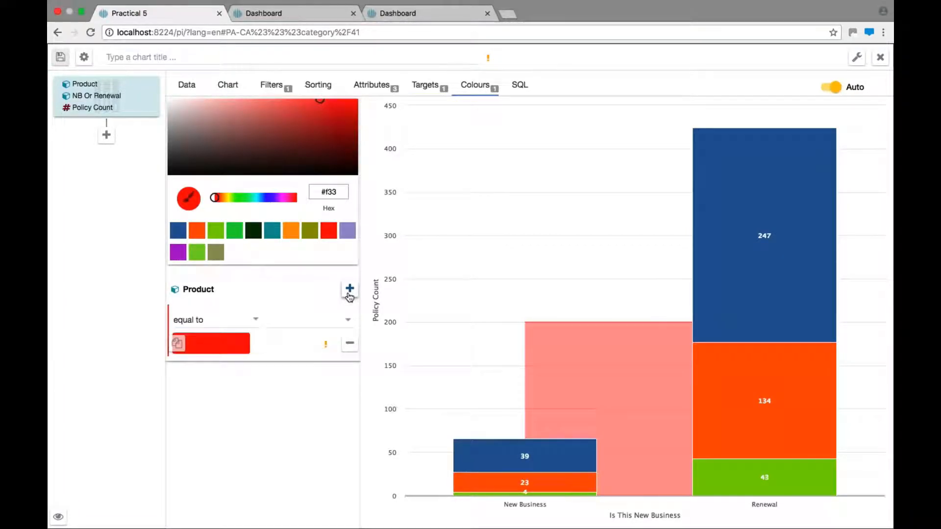
left_click(347, 320)
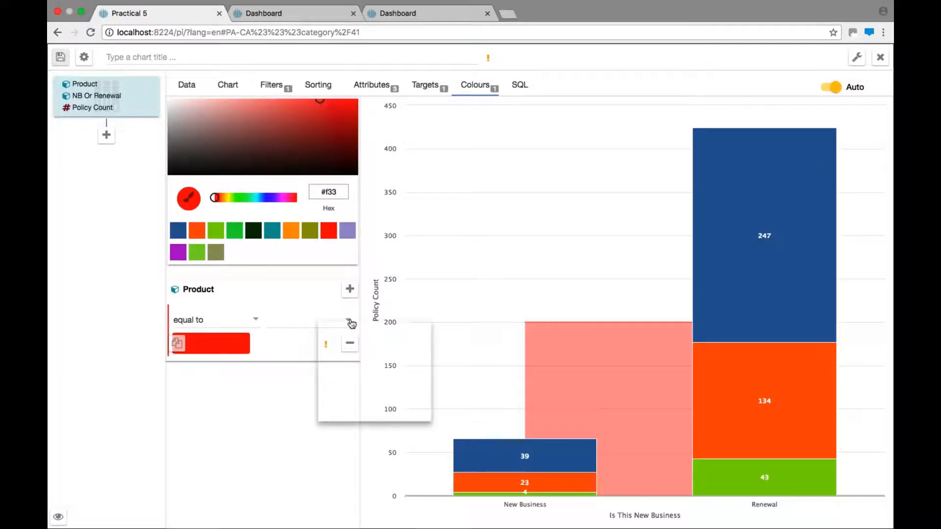
left_click(353, 374)
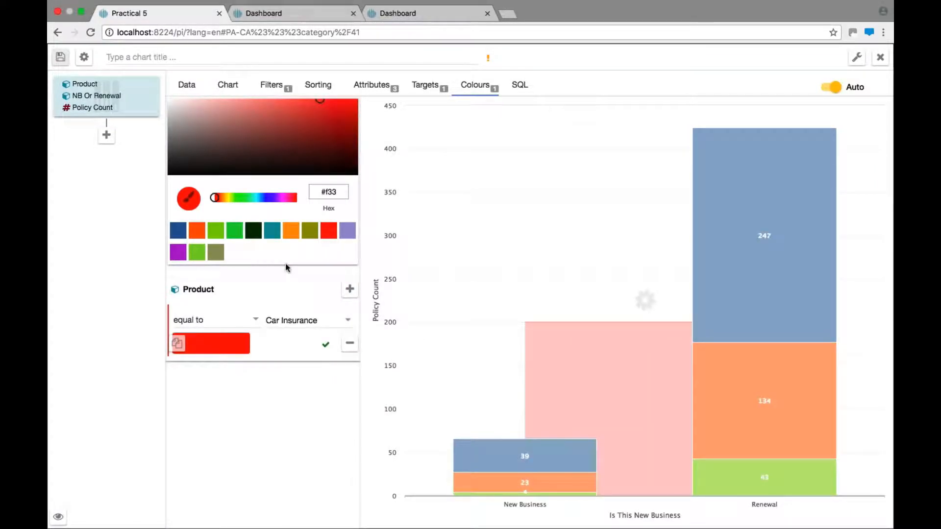
Step: Recolour the Car Insurance rule to #e9e9e2 and add a Product rule equal to Life Insurance coloured #8d8d89
left_click(220, 252)
left_click(174, 106)
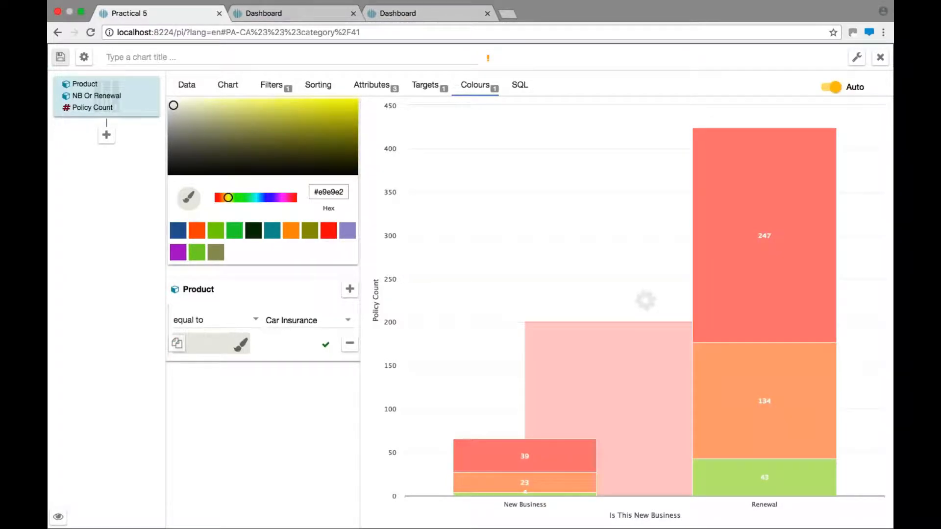
left_click(349, 289)
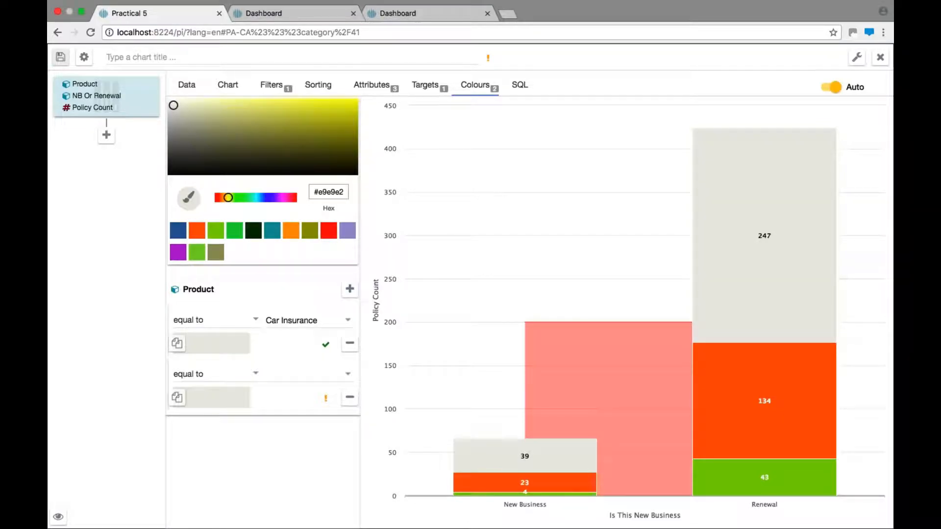
left_click(347, 375)
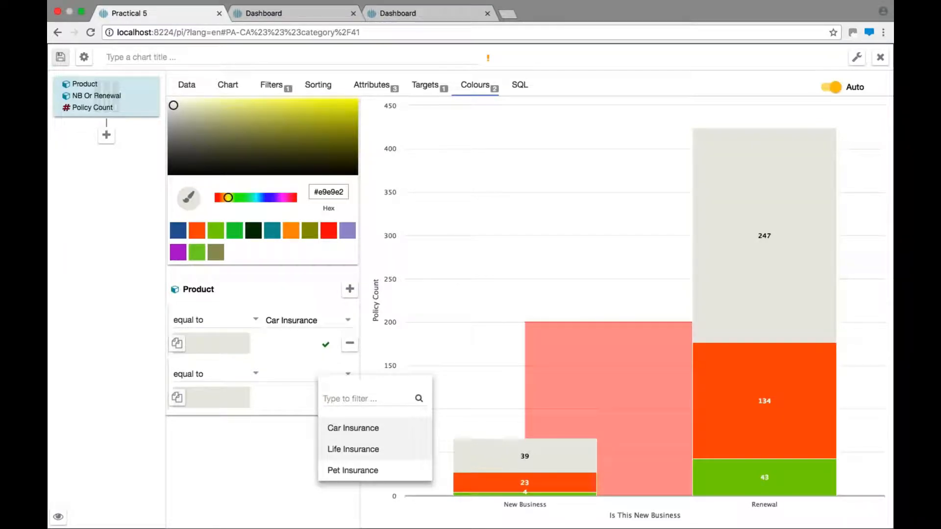
left_click(352, 449)
left_click(173, 132)
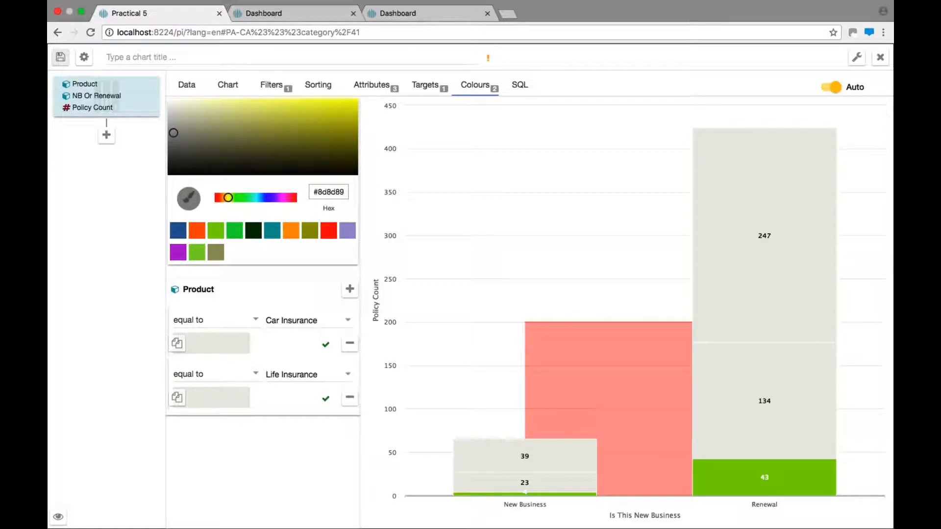
left_click(216, 396)
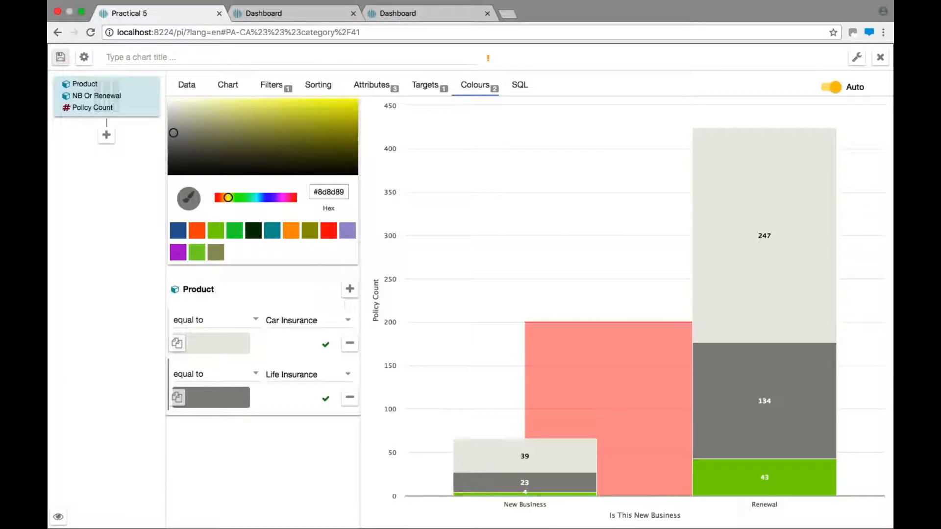
Step: Add a Product colour rule equal to Pet Insurance coloured #3d3d3b
left_click(350, 290)
left_click(338, 428)
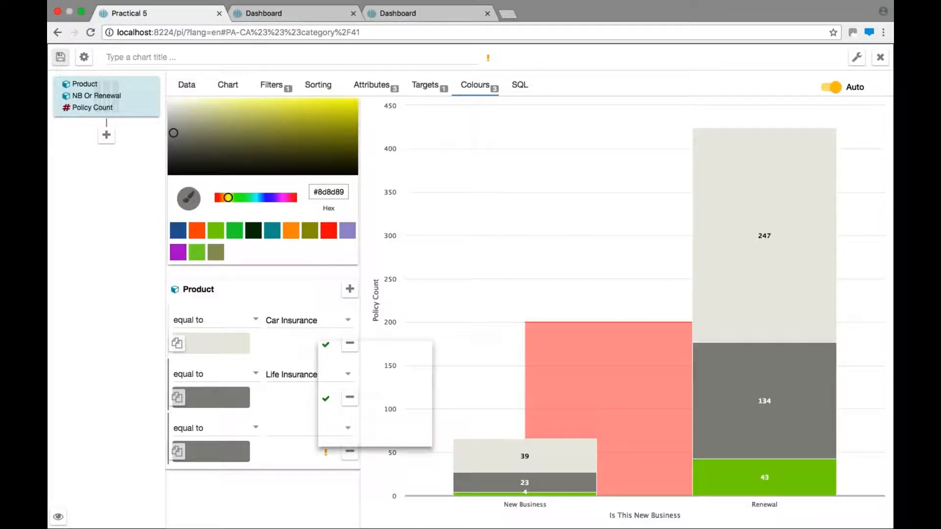
left_click(357, 436)
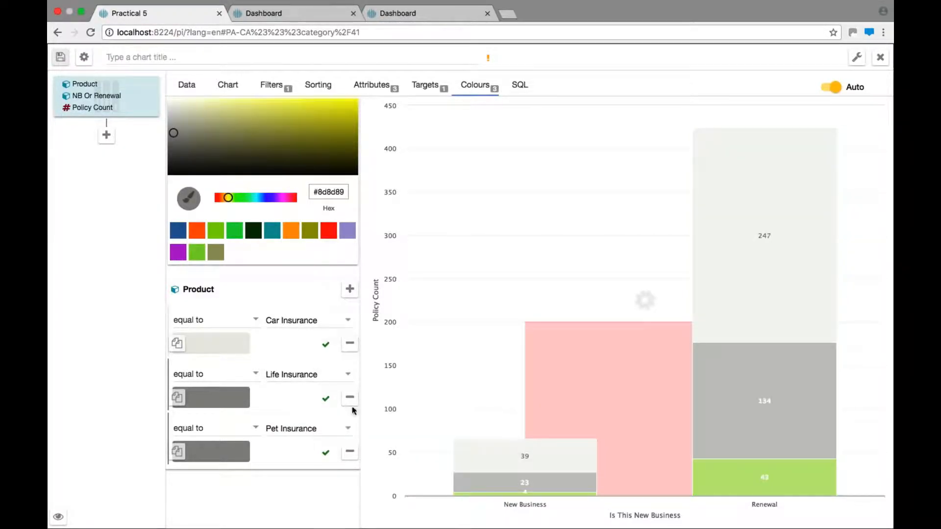
left_click(175, 160)
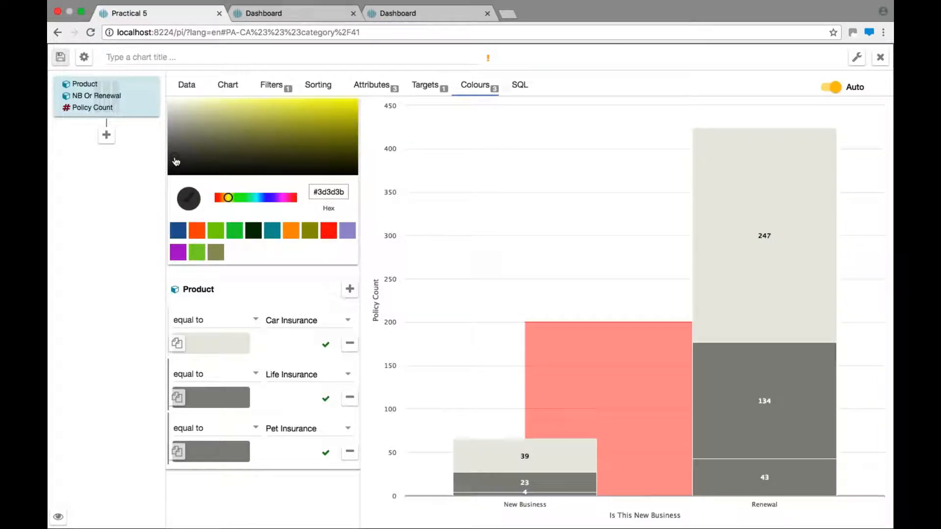
left_click(240, 452)
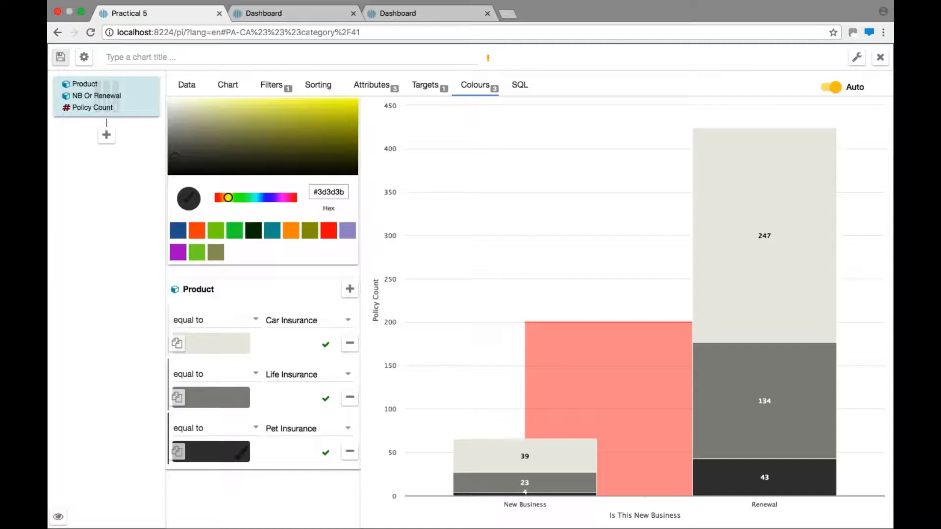
Step: Title the chart Lots Of Chart Elements and return to the dashboard
left_click(188, 55)
type("Lots")
type("Chart Elements")
left_click(59, 60)
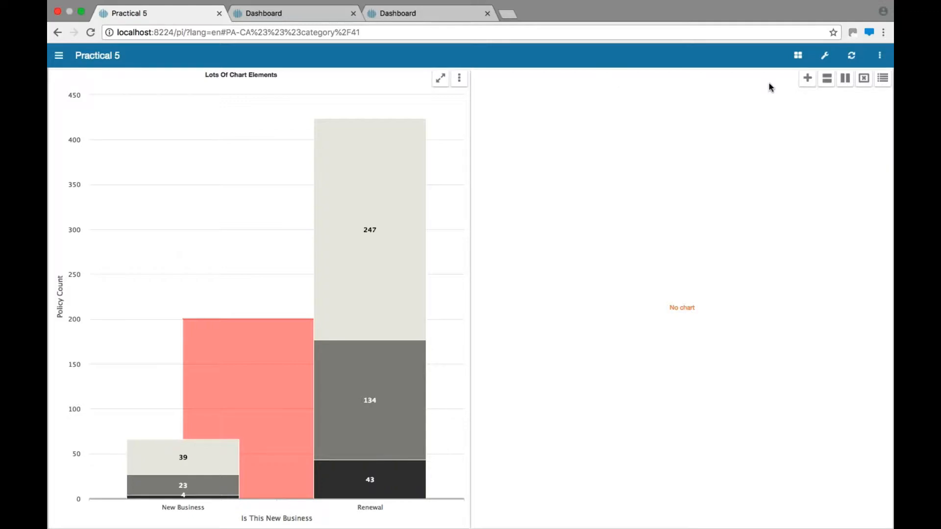
Step: Add a new chart to the dashboard and set its type to Table
left_click(807, 79)
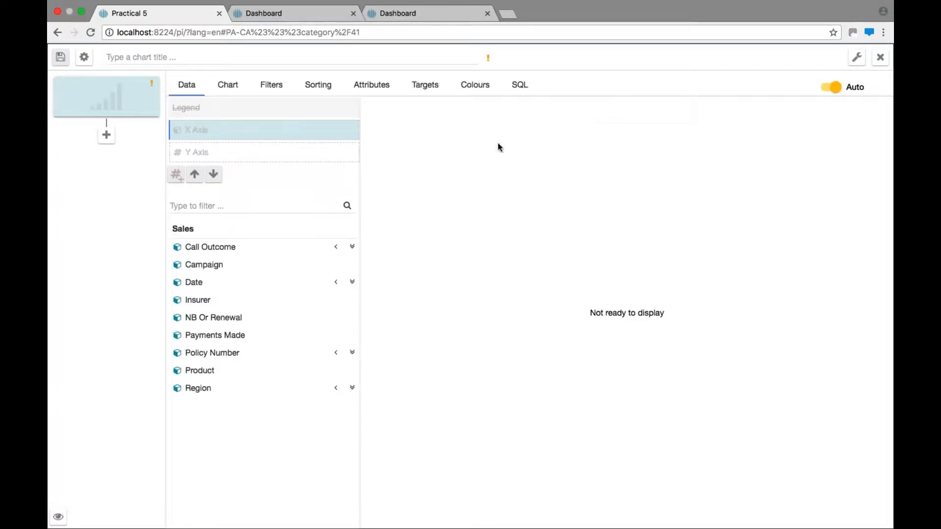
left_click(233, 93)
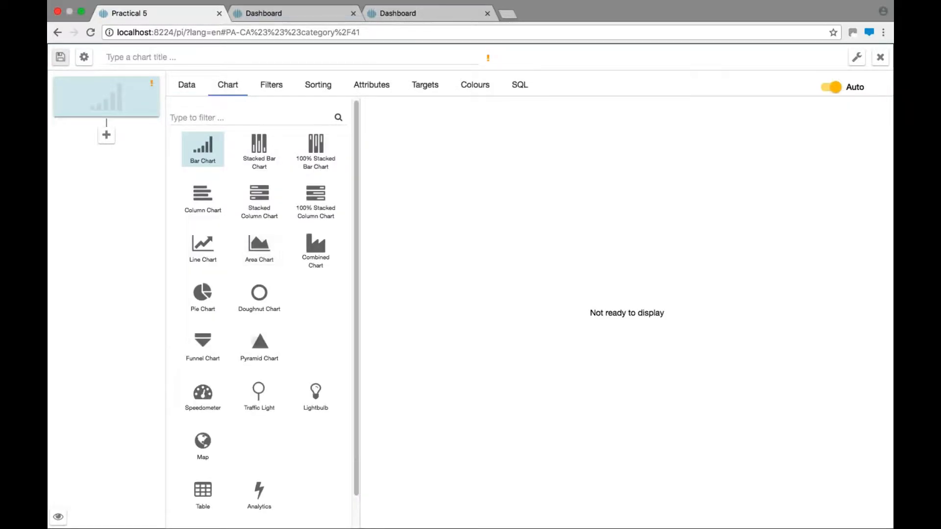
left_click(205, 492)
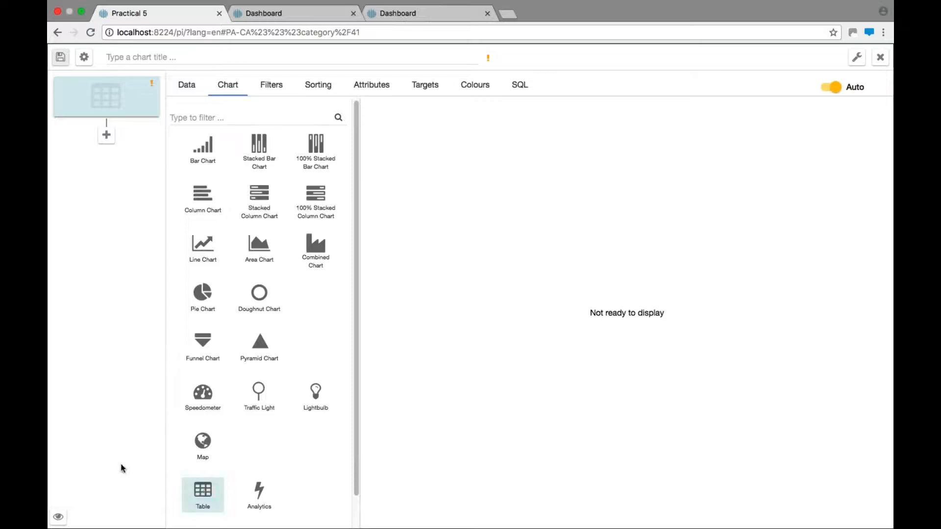
left_click(187, 88)
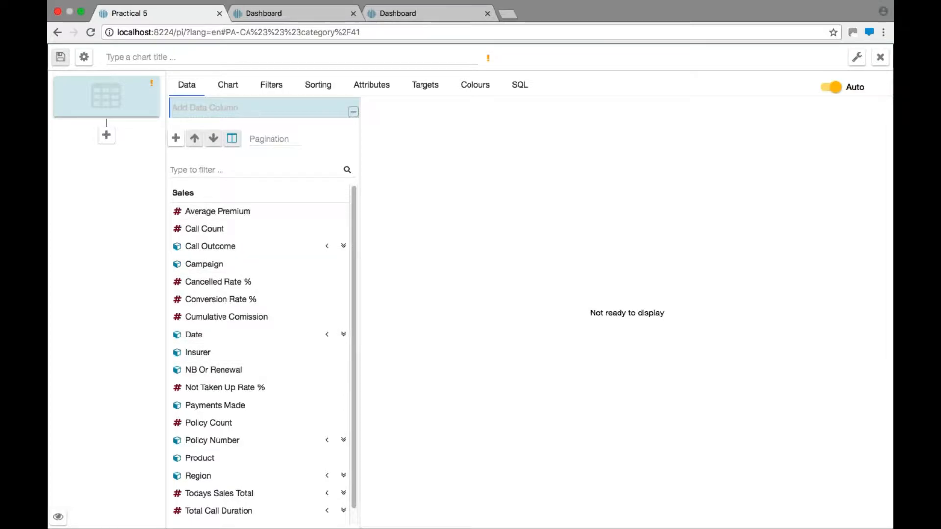
Step: Add NB Or Renewal as the table's first data column
left_click(208, 177)
type("nb")
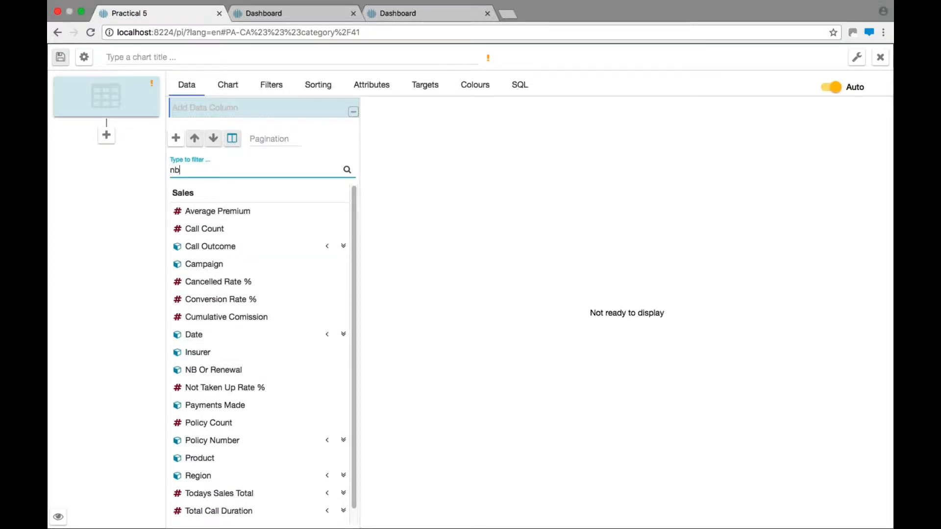
left_click(216, 218)
left_click_drag(191, 174, 163, 170)
key("BackSpace")
left_click(176, 141)
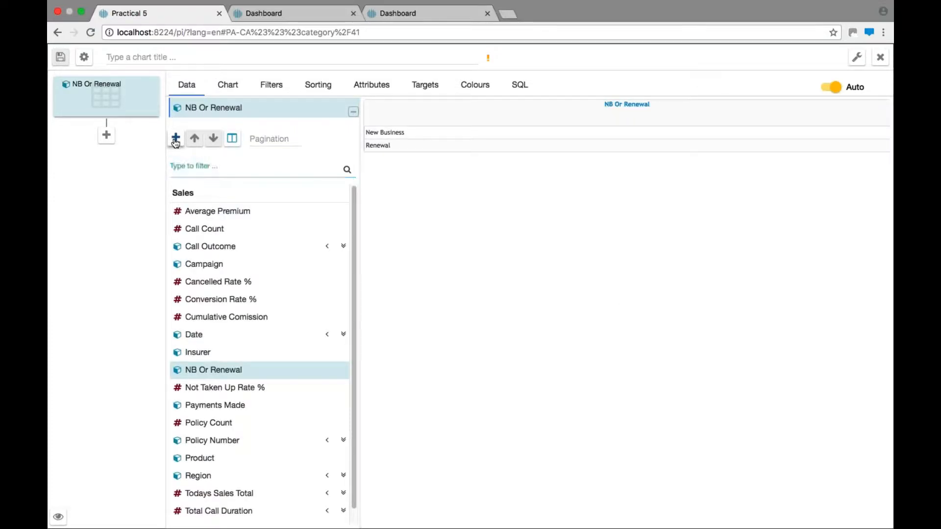
Step: Add Insurer, Policy Count and Total Commission columns, then pivot NB Or Renewal across the columns
left_click(176, 140)
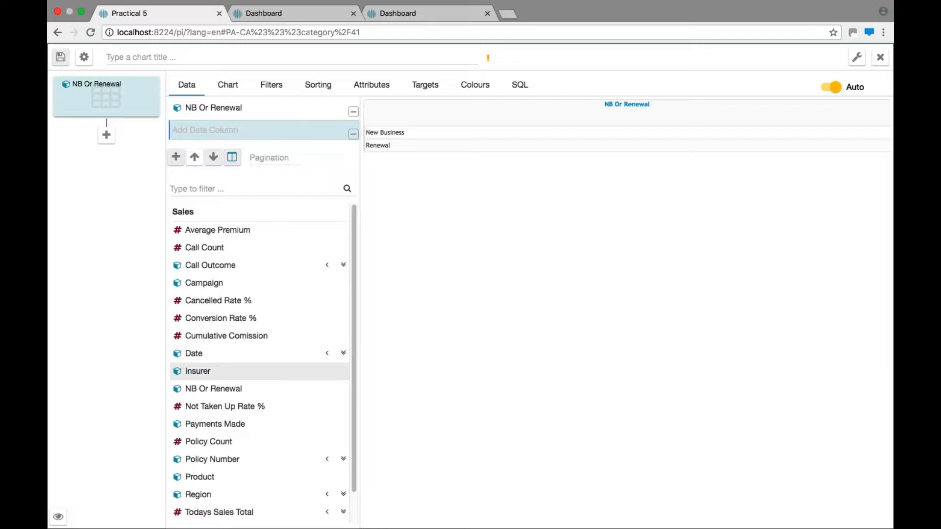
left_click(196, 373)
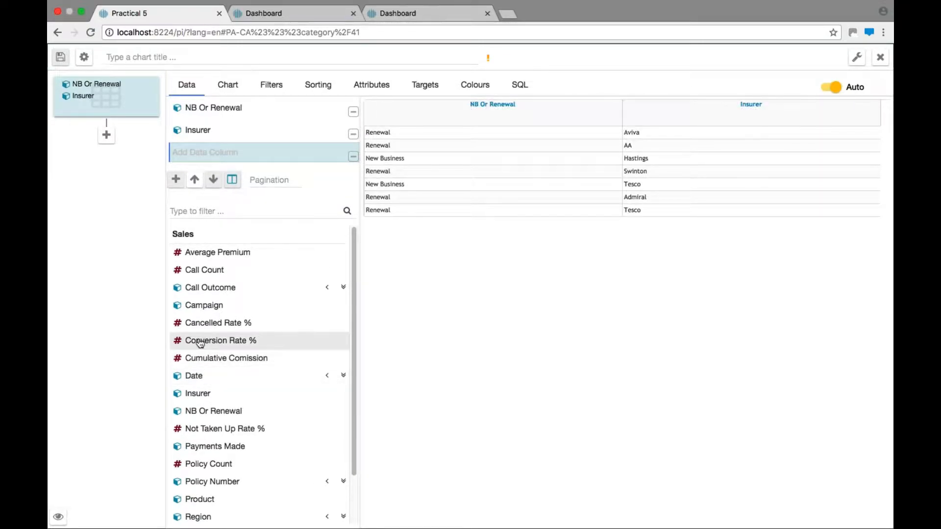
left_click(209, 463)
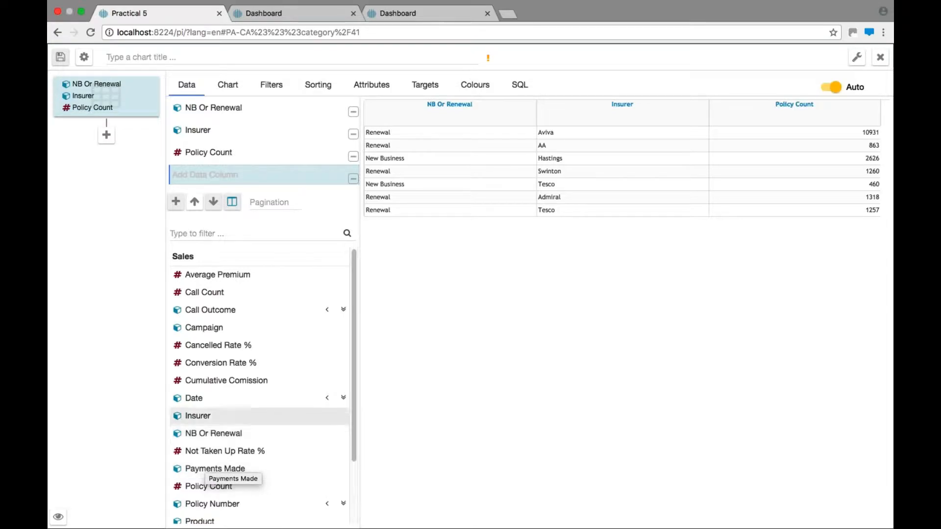
left_click_drag(355, 450, 355, 514)
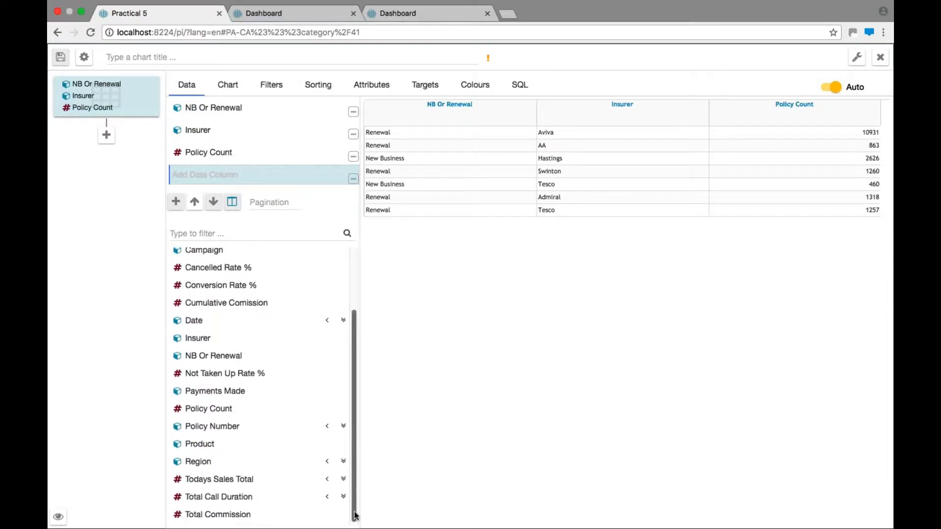
left_click(266, 515)
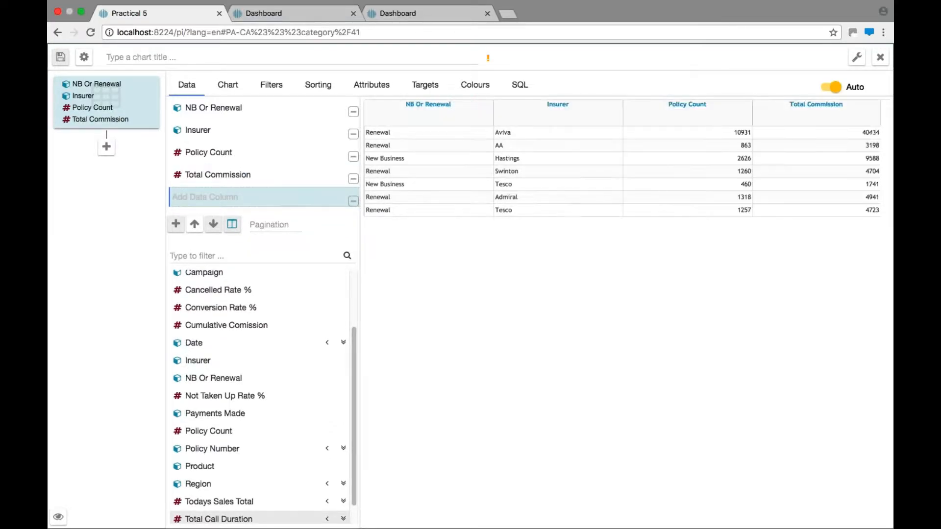
left_click(248, 111)
left_click(232, 202)
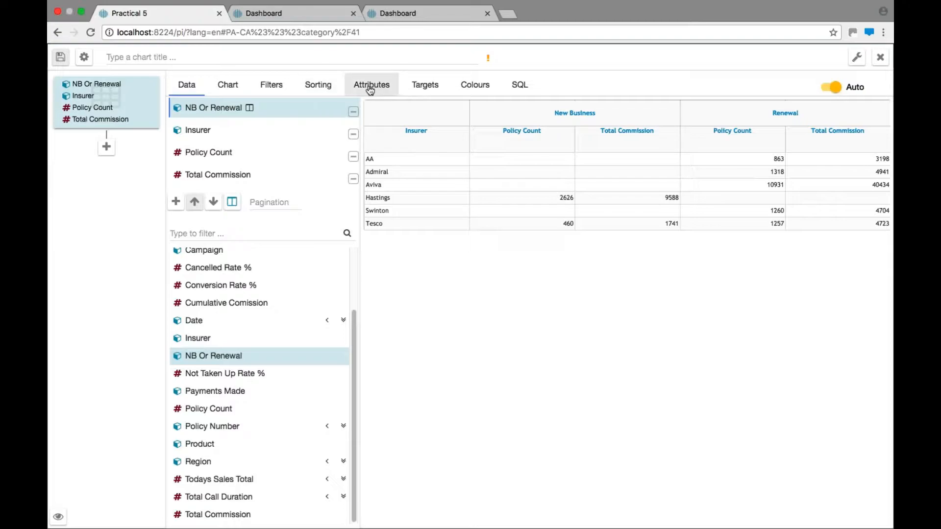
Step: Add a Policy Count colour rule greater than 10000 coloured yellow #ebdf11
left_click(475, 89)
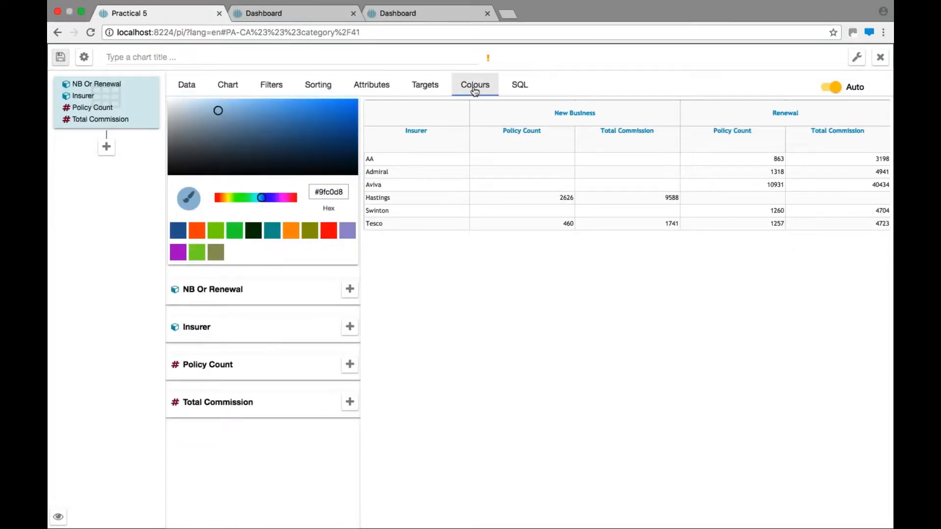
left_click(349, 366)
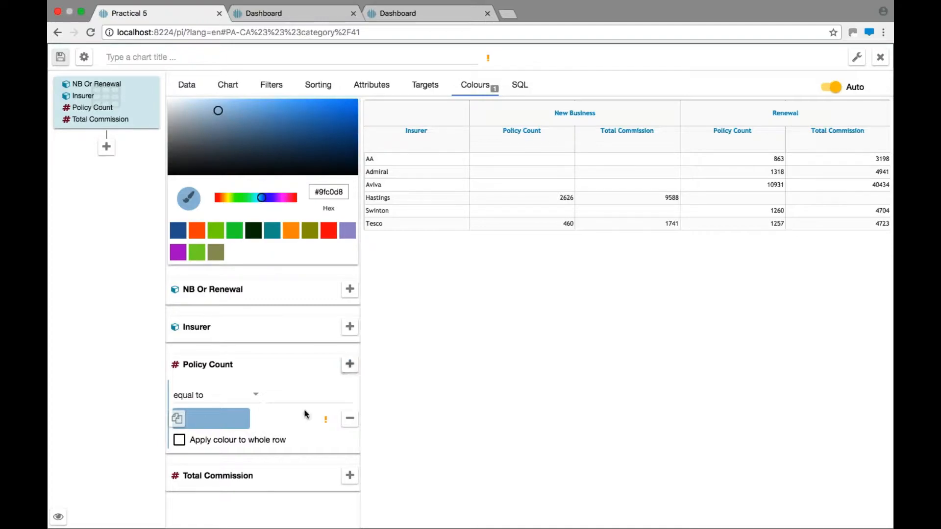
left_click(231, 395)
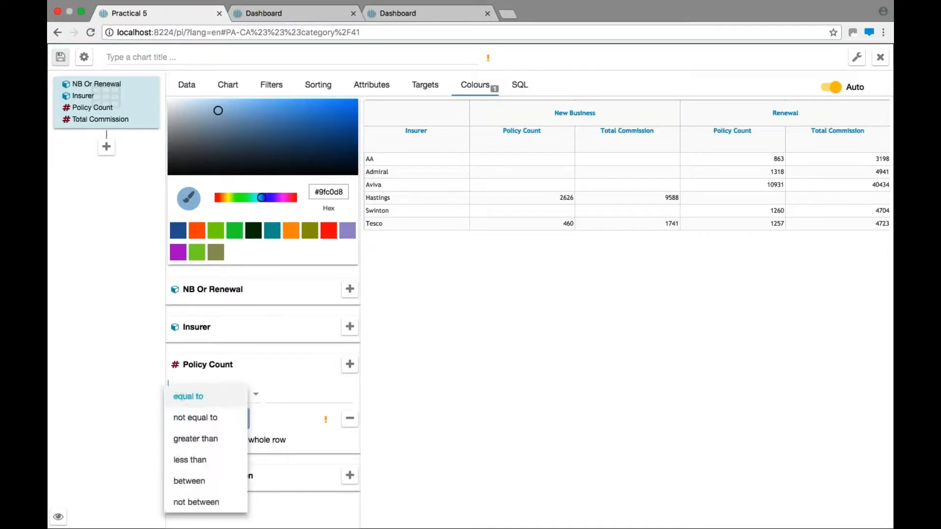
left_click(217, 442)
left_click(297, 397)
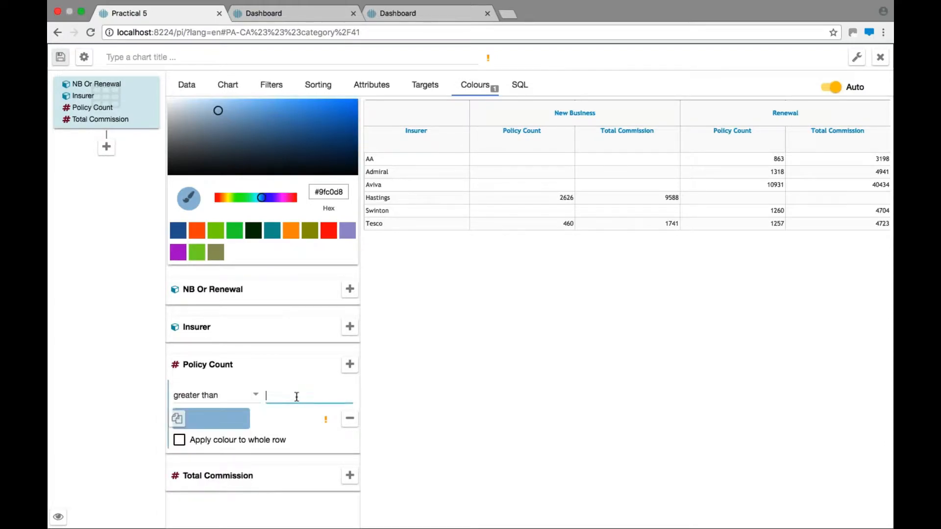
type("10000")
left_click(228, 197)
left_click(344, 104)
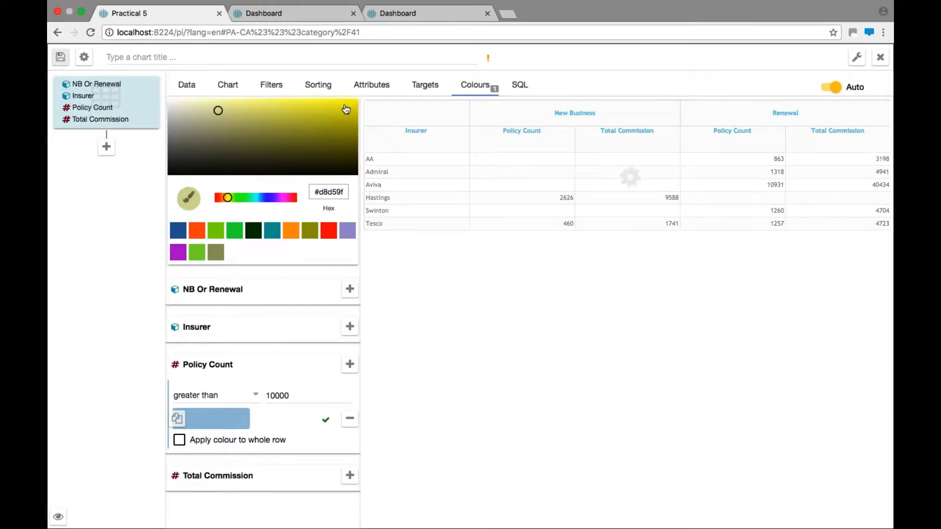
left_click(225, 418)
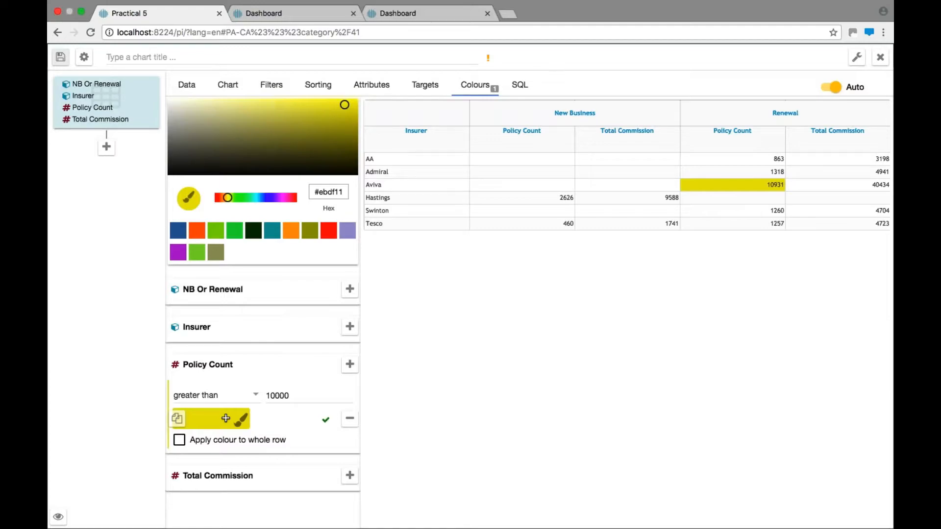
Step: Add a Total Commission colour rule greater than 5000 coloured #f33
left_click(349, 476)
scroll(357, 495, "down", 3)
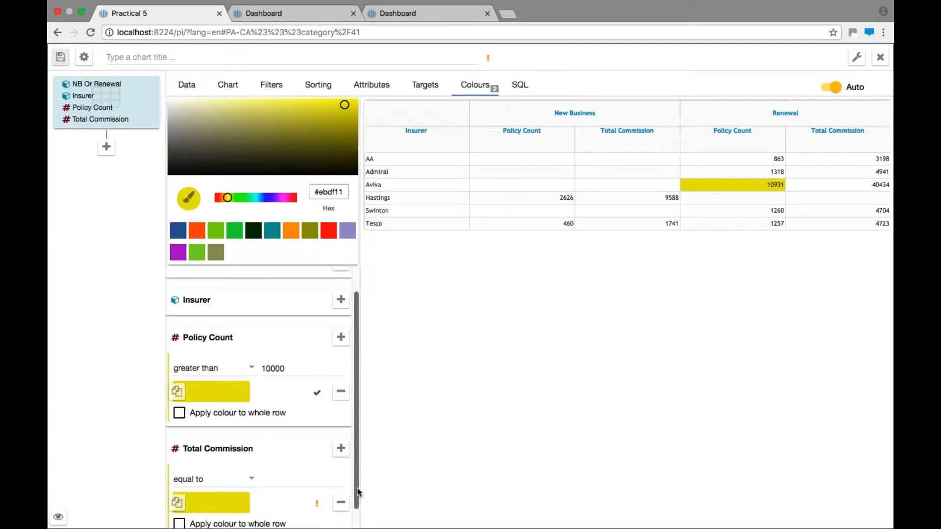
left_click(230, 458)
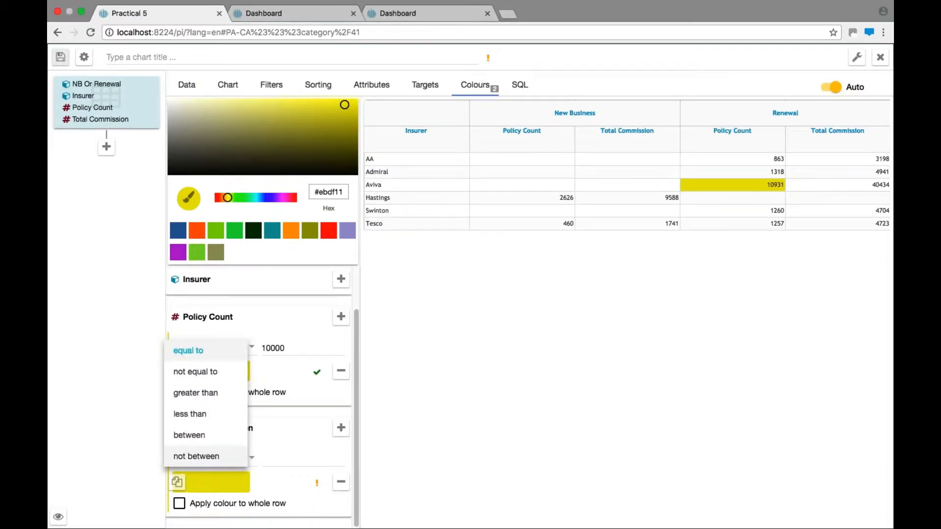
left_click(221, 399)
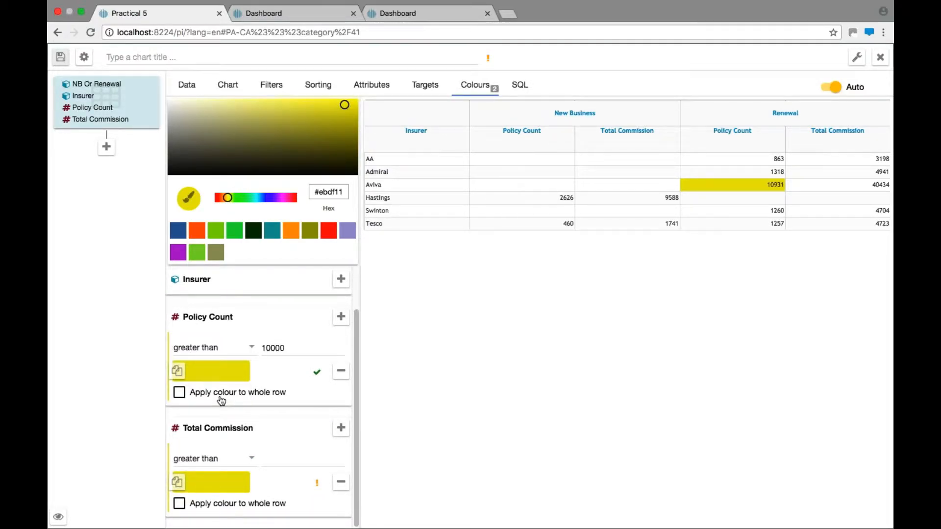
left_click(261, 459)
type("5000")
left_click(237, 478)
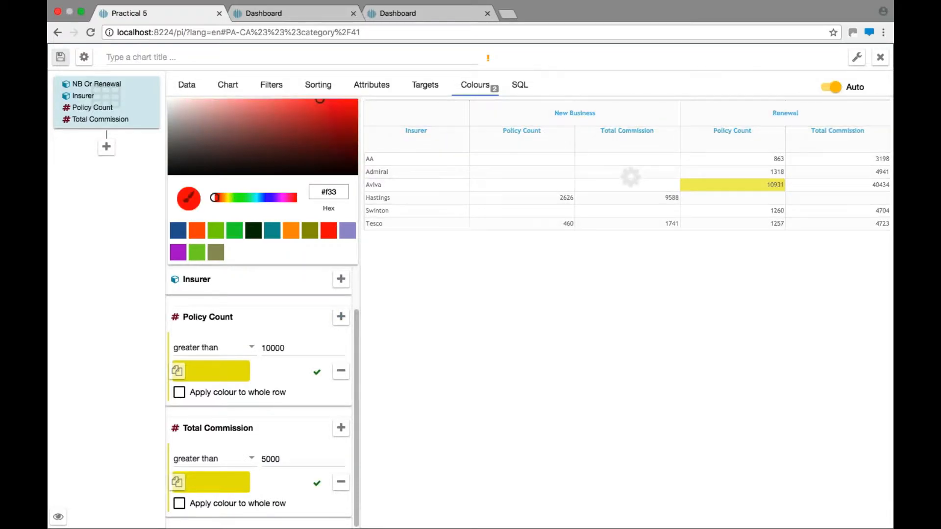
left_click(237, 476)
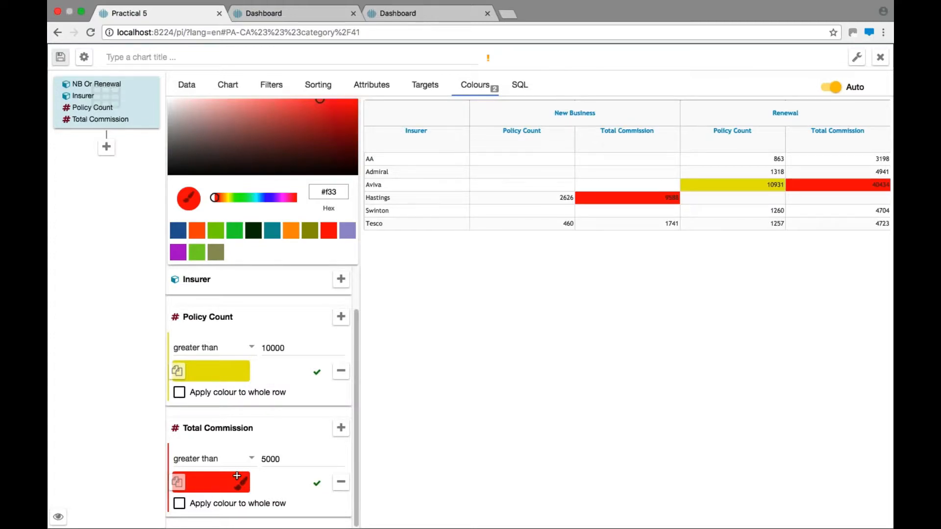
Step: Title the crosstab chart "Crosstab with Highlights" and save it
left_click(128, 61)
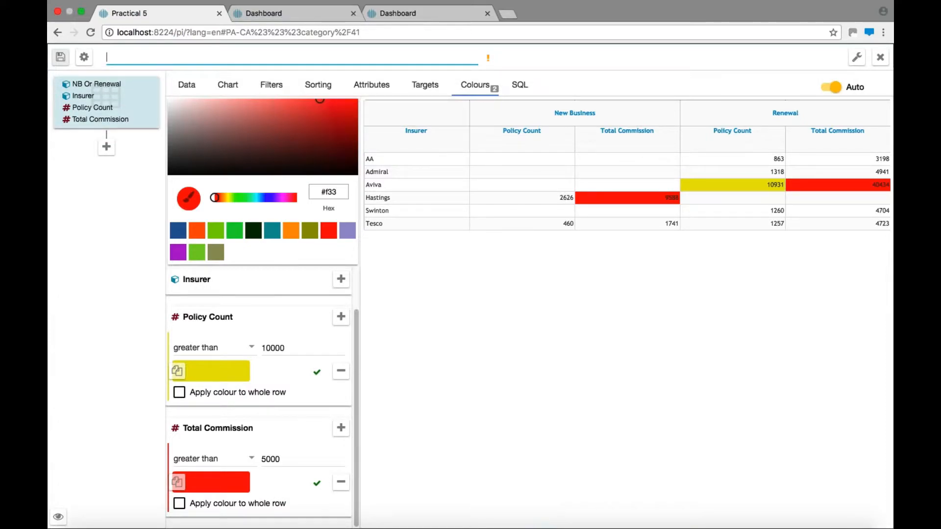
type("Cross")
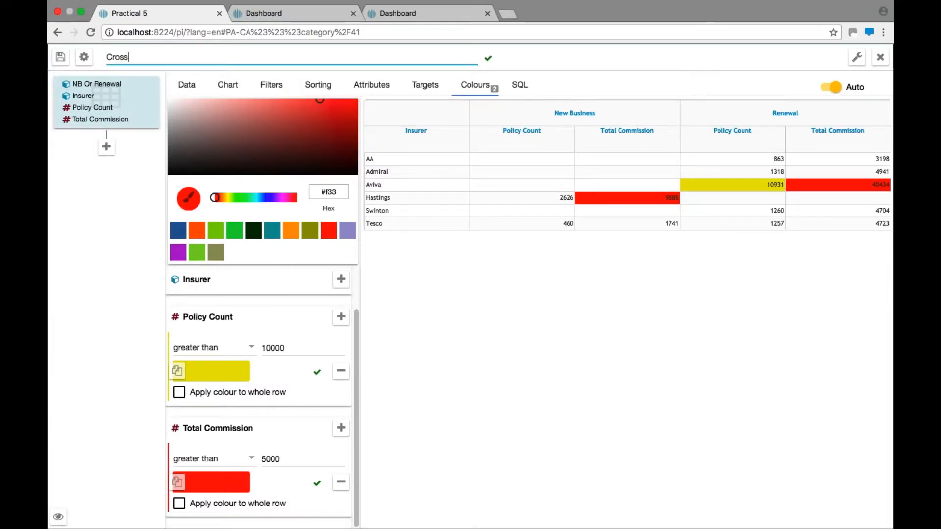
type("tab with Highlights")
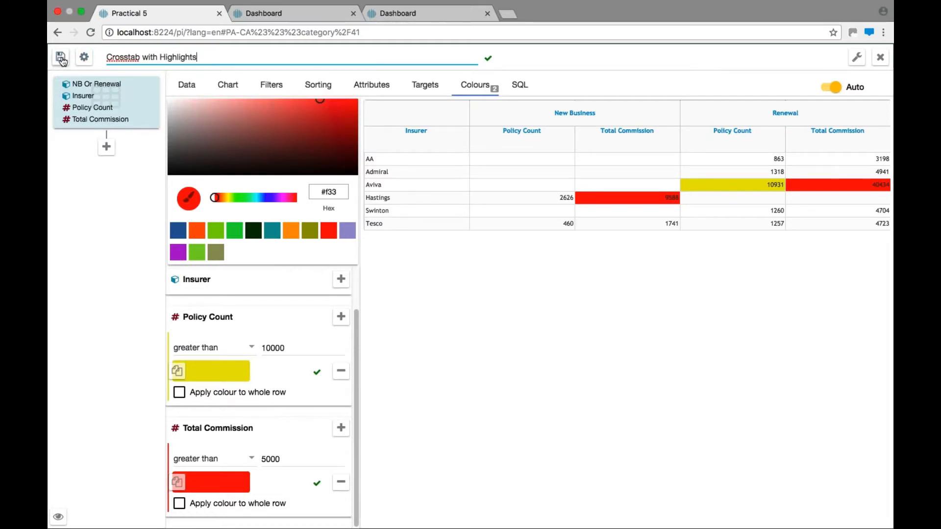
left_click(60, 57)
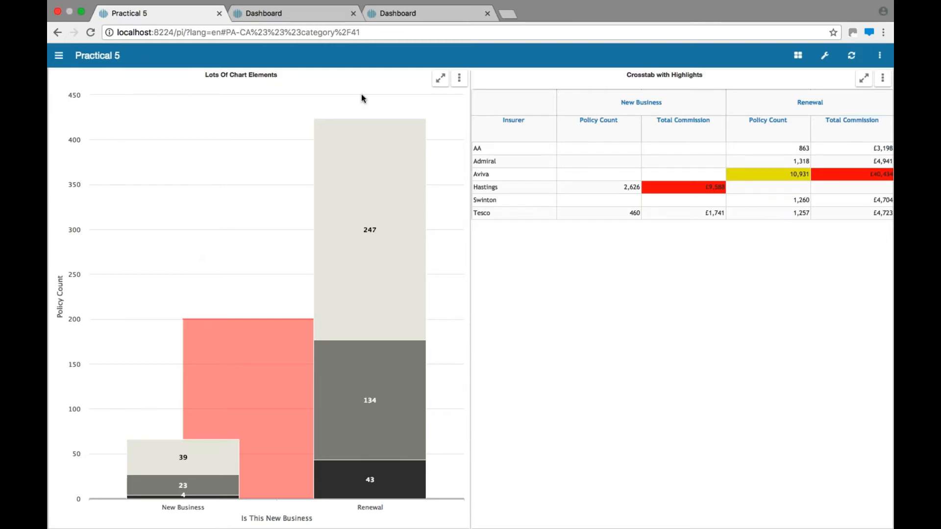
Step: Edit the Lots Of Chart Elements bar chart's settings to make it a Parent Chart, and save it
left_click(459, 79)
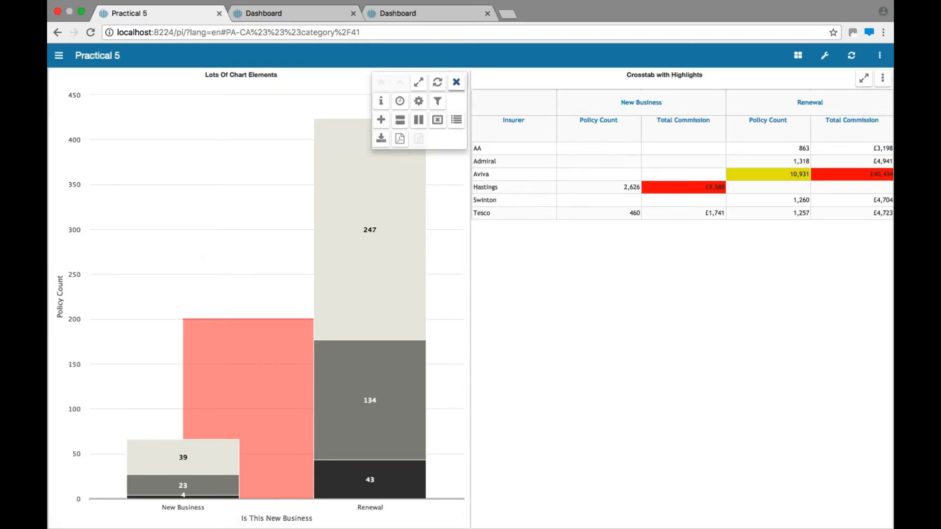
left_click(419, 102)
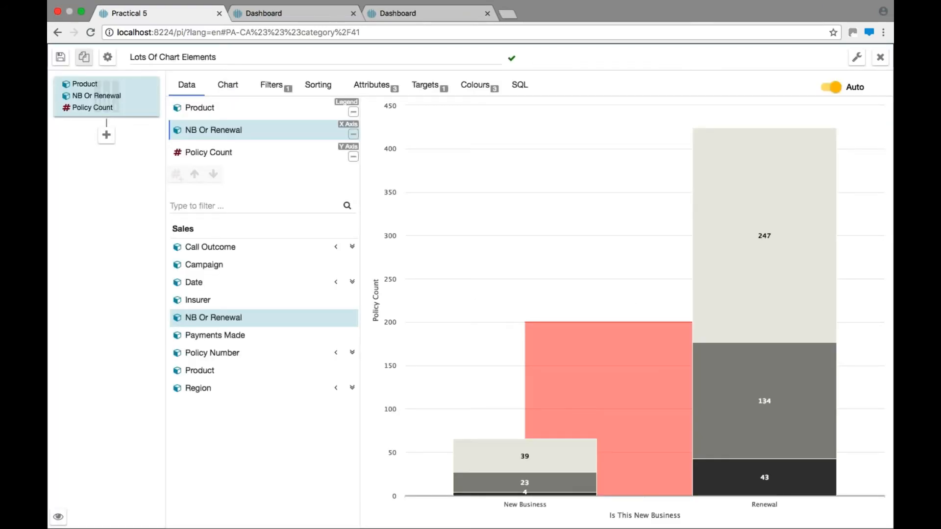
left_click(107, 57)
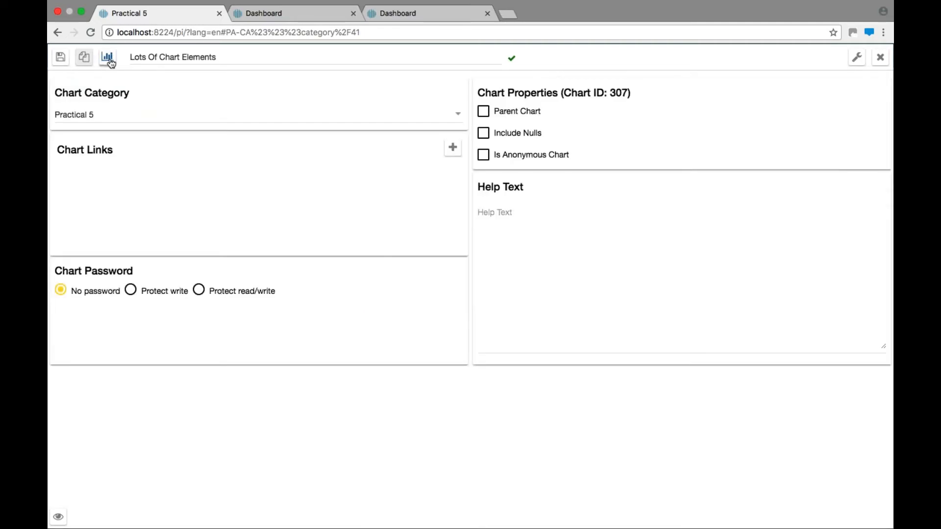
left_click(479, 113)
left_click(60, 58)
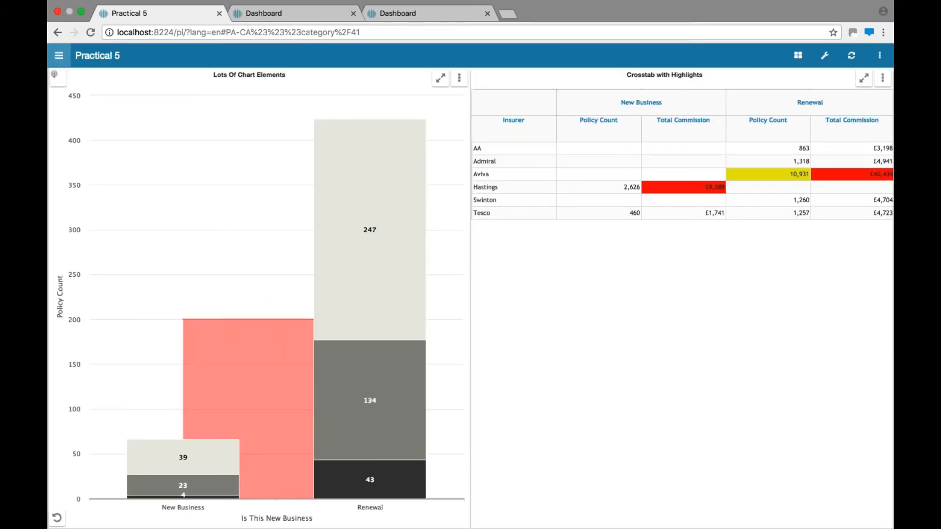
Step: Filter the crosstab by selecting the Renewal, then the New Business Car Insurance segments in the bar chart
left_click(376, 371)
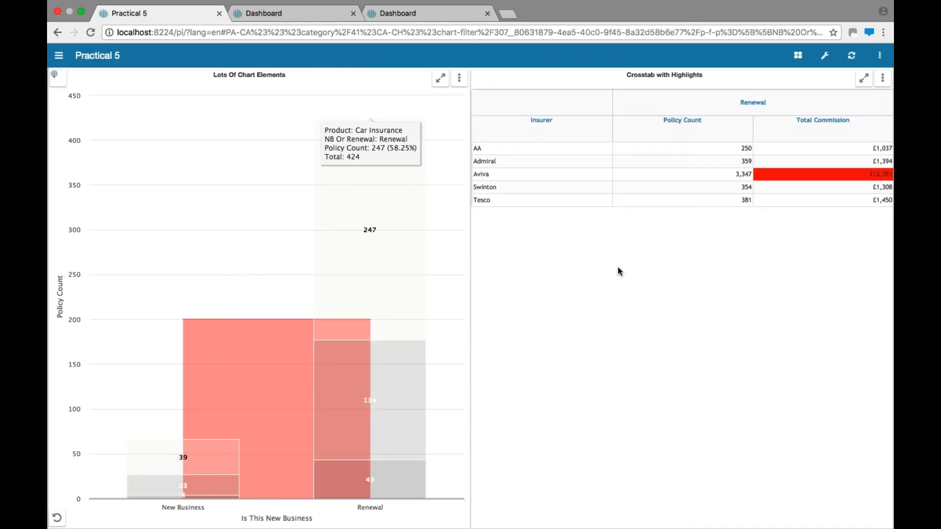
left_click(218, 455)
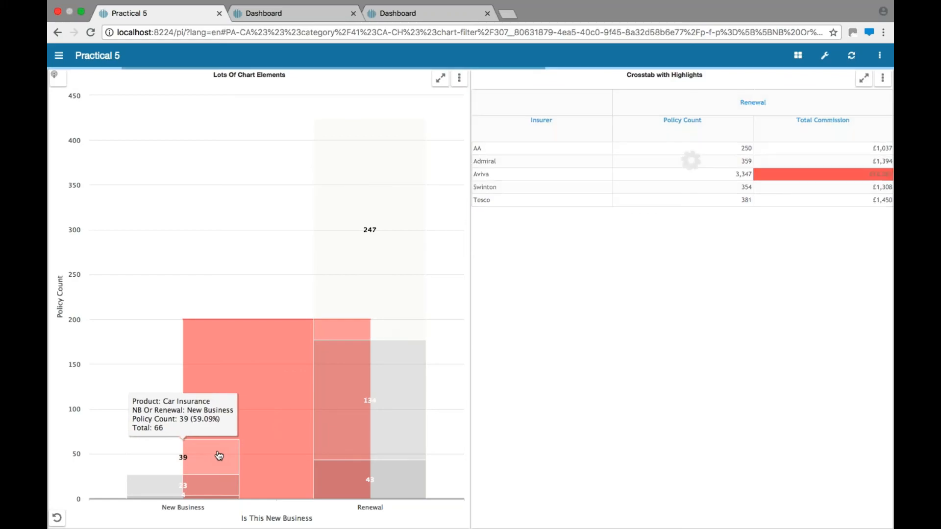